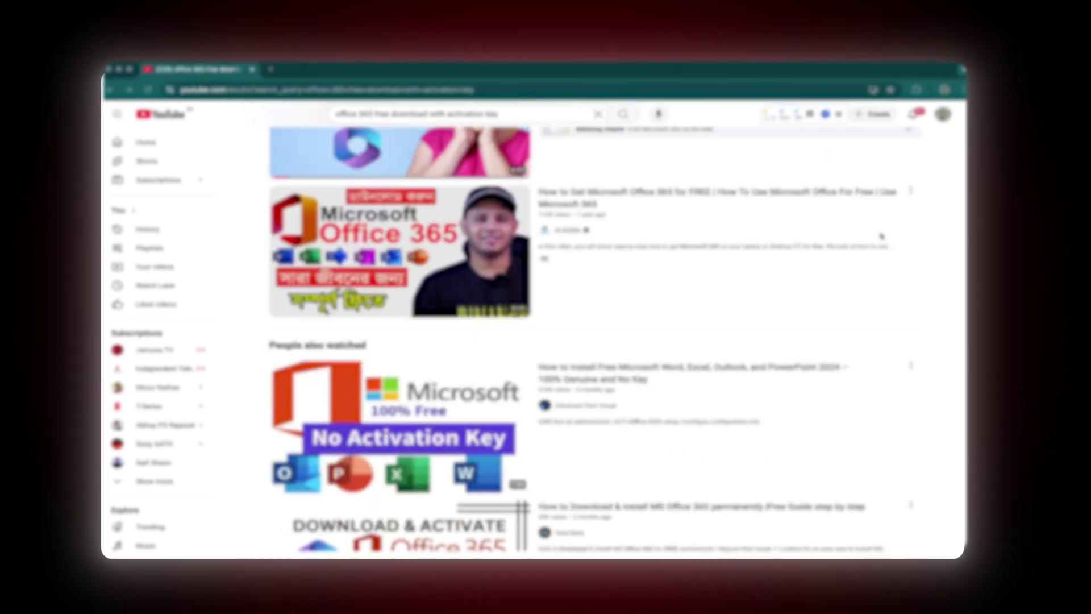
Scroll through the YouTube search results for Office 365 activation videos
{"action": "scroll", "coordinate": [881, 235], "scroll_direction": "down", "scroll_amount": 10}
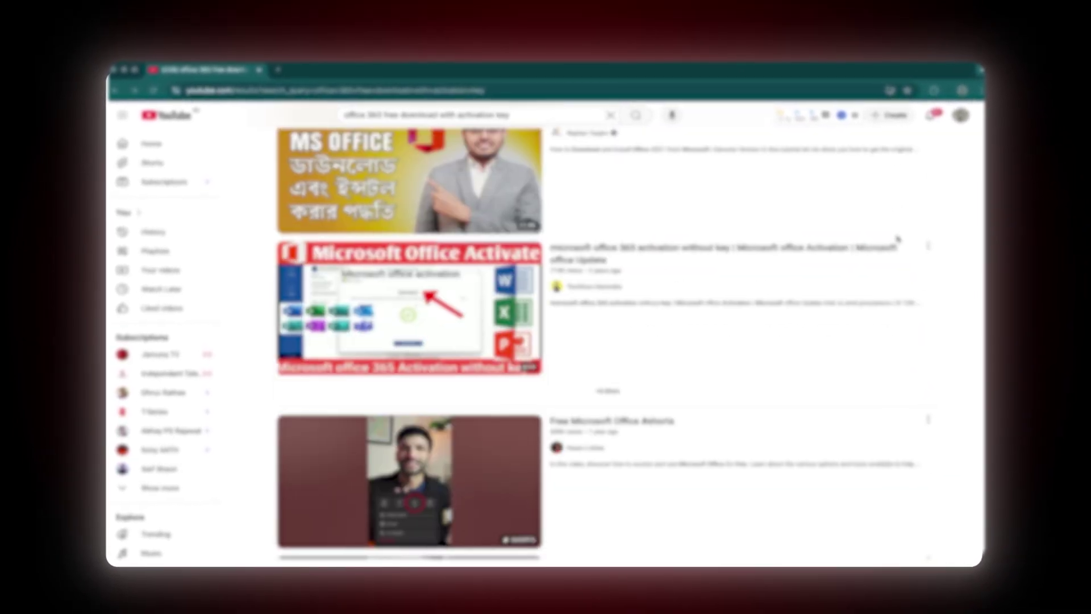
{"action": "scroll", "coordinate": [898, 239], "scroll_direction": "down", "scroll_amount": 15}
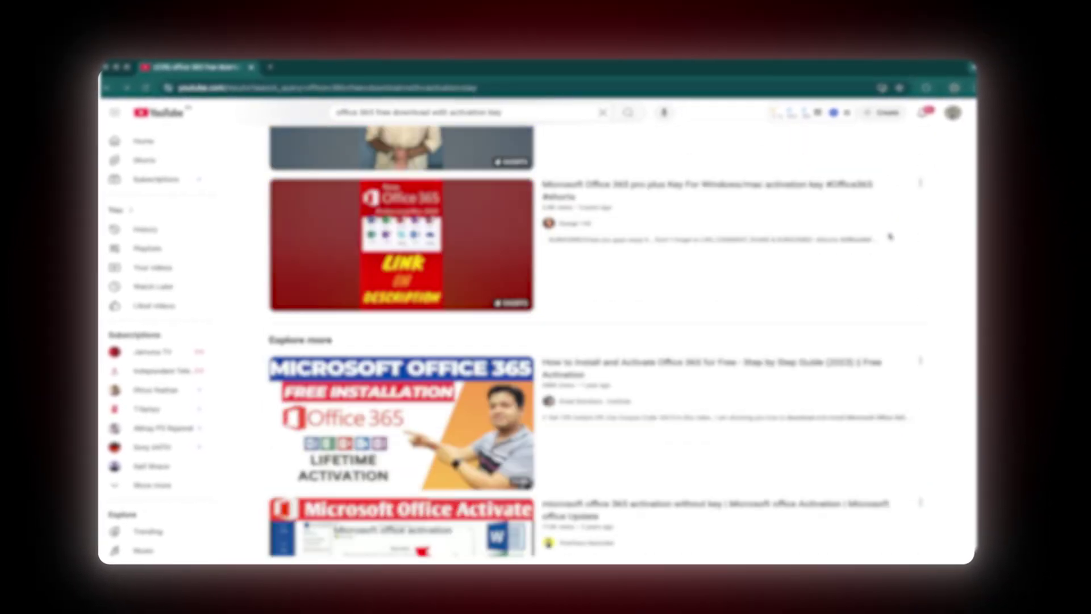
{"action": "scroll", "coordinate": [890, 236], "scroll_direction": "down", "scroll_amount": 12}
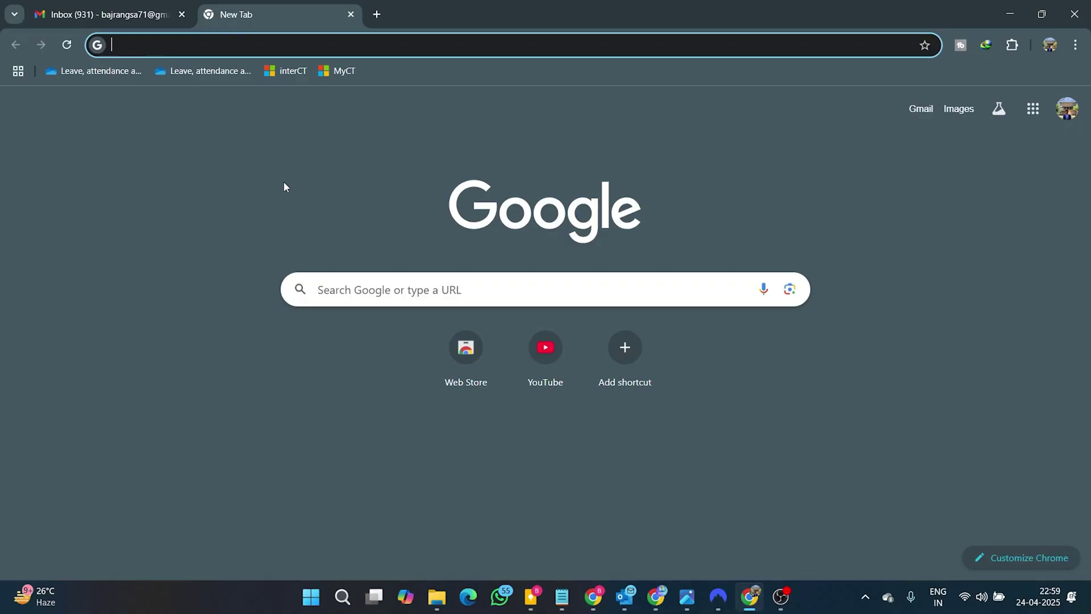
Search Google for mypckey, open its Google reviews, and open Trustpilot and Etsy results in new tabs
{"action": "type", "text": "mypckey"}
{"action": "key", "text": "Delete"}
{"action": "key", "text": "Return"}
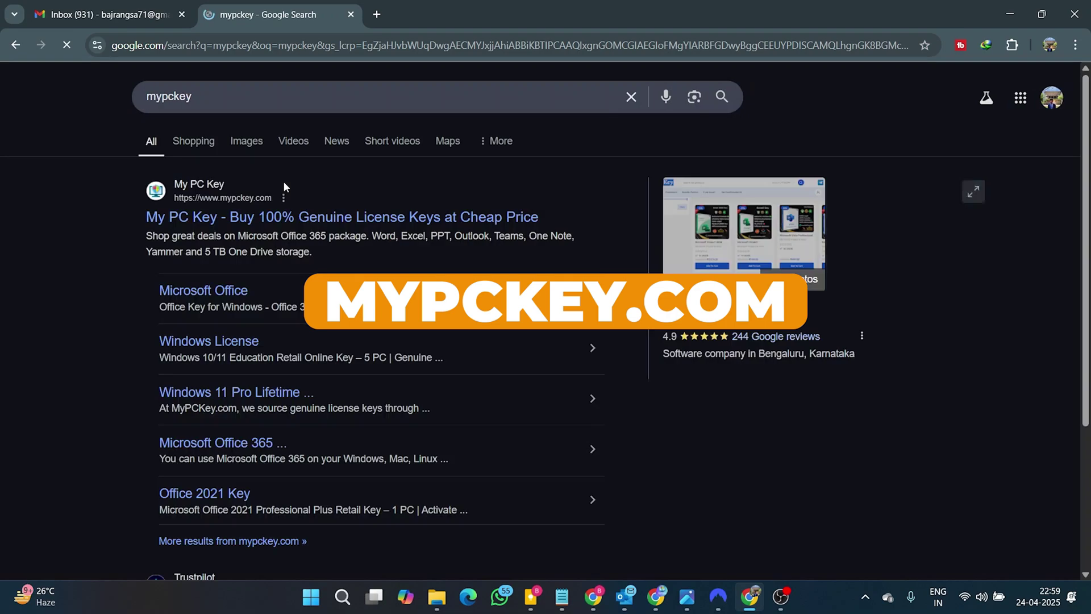
{"action": "left_click", "coordinate": [792, 336]}
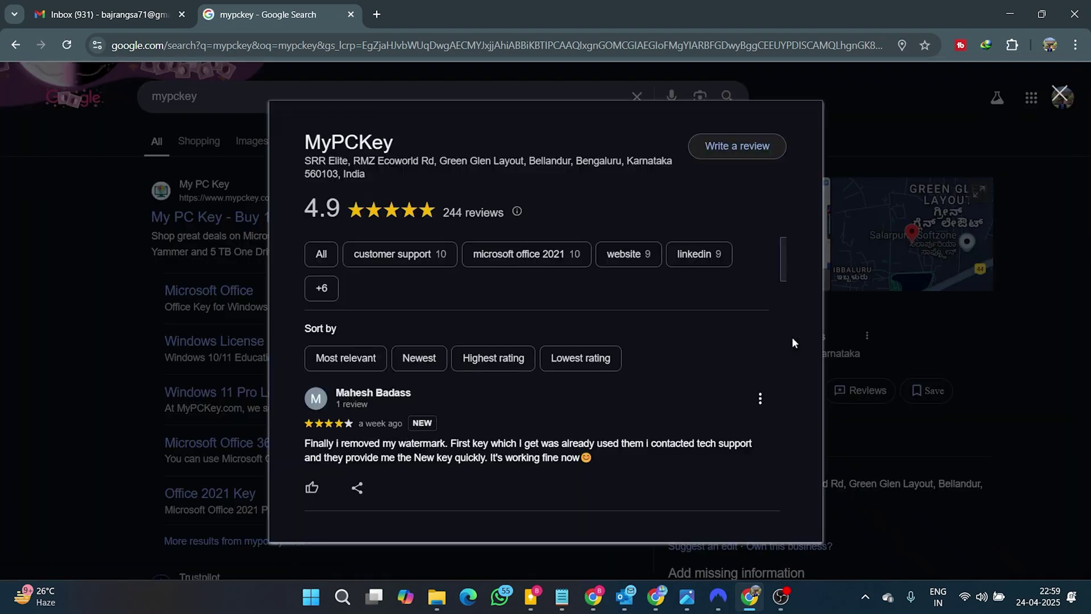
{"action": "middle_click", "coordinate": [738, 341]}
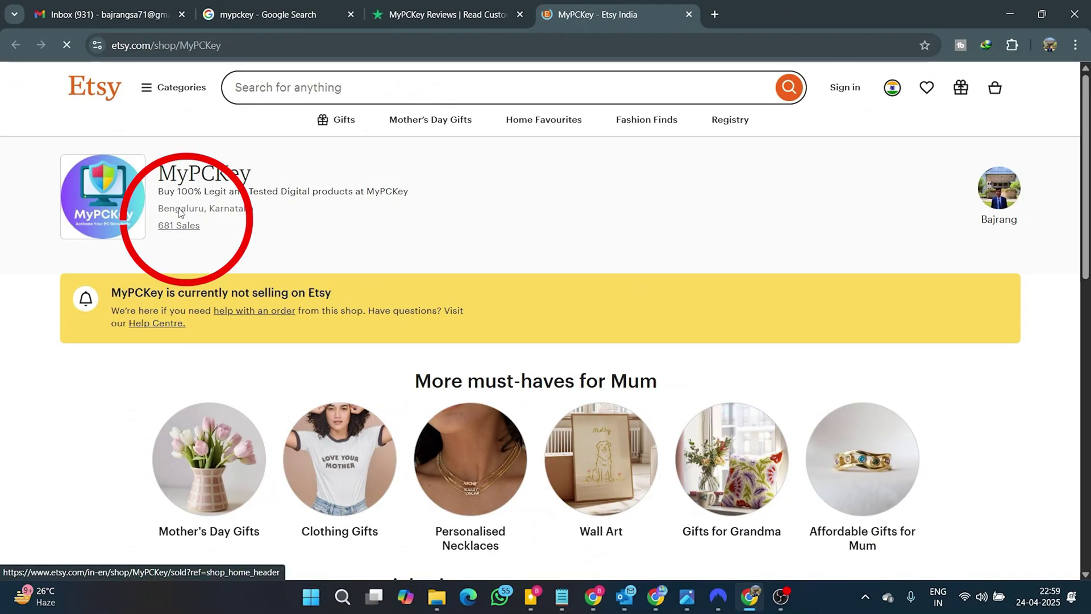
{"action": "left_click", "coordinate": [278, 7]}
{"action": "scroll", "coordinate": [111, 369], "scroll_direction": "up", "scroll_amount": 6}
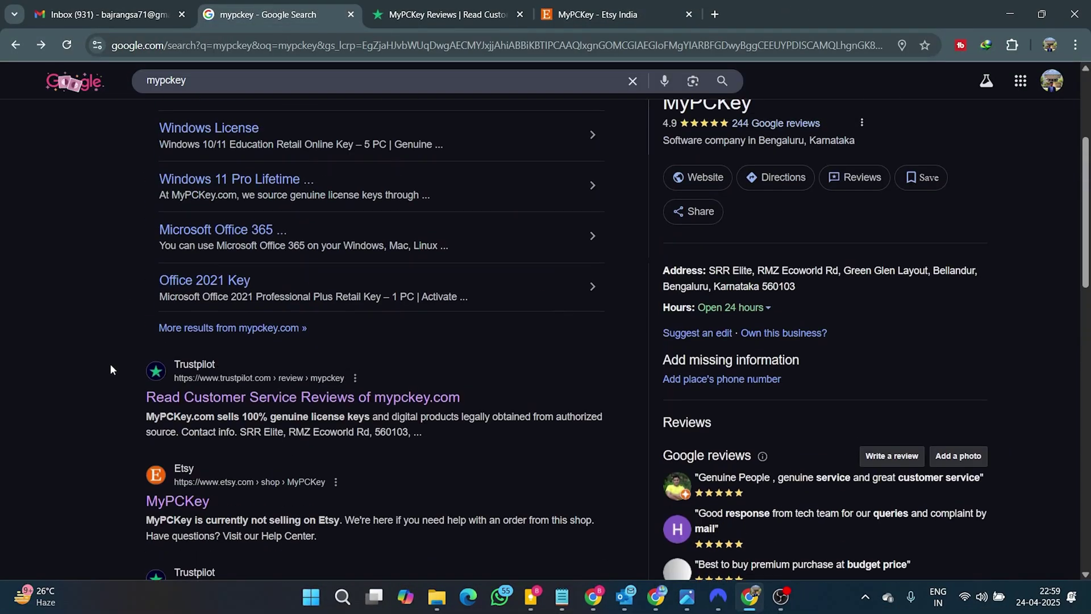
Open MyPCKey's Office 365 Professional Plus 5-device product page and highlight the cloud storage in its title
{"action": "left_click", "coordinate": [210, 211]}
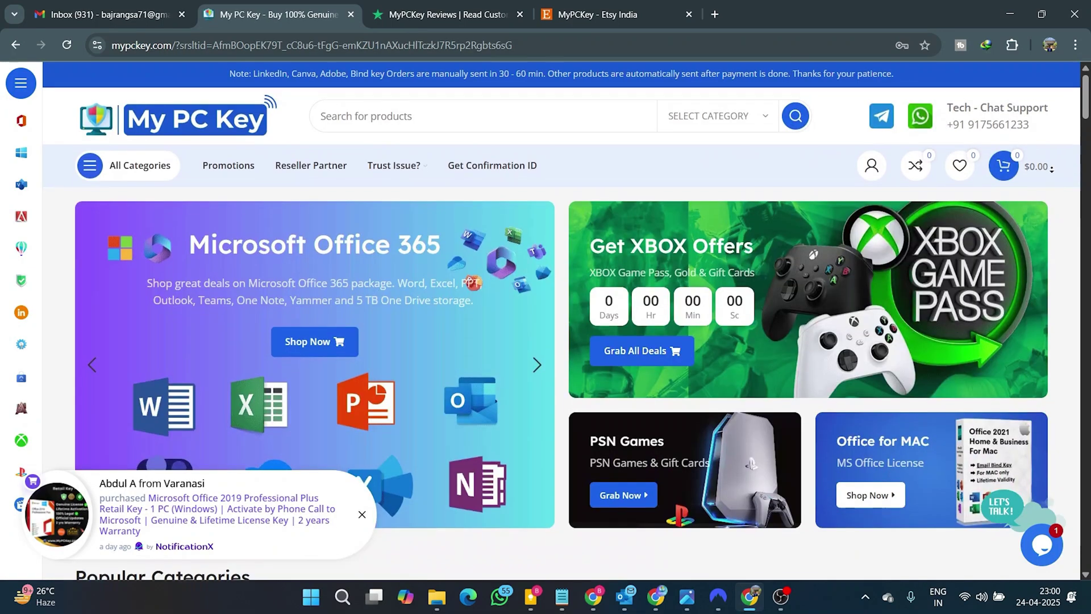
{"action": "left_click", "coordinate": [298, 224]}
{"action": "scroll", "coordinate": [298, 223], "scroll_direction": "down", "scroll_amount": 2}
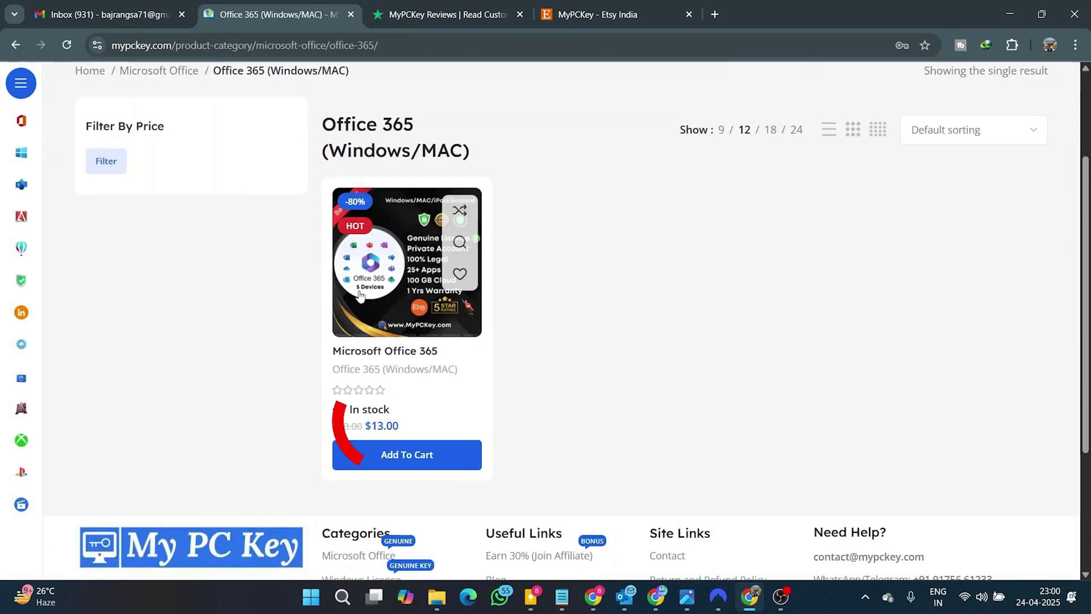
{"action": "left_click", "coordinate": [390, 357]}
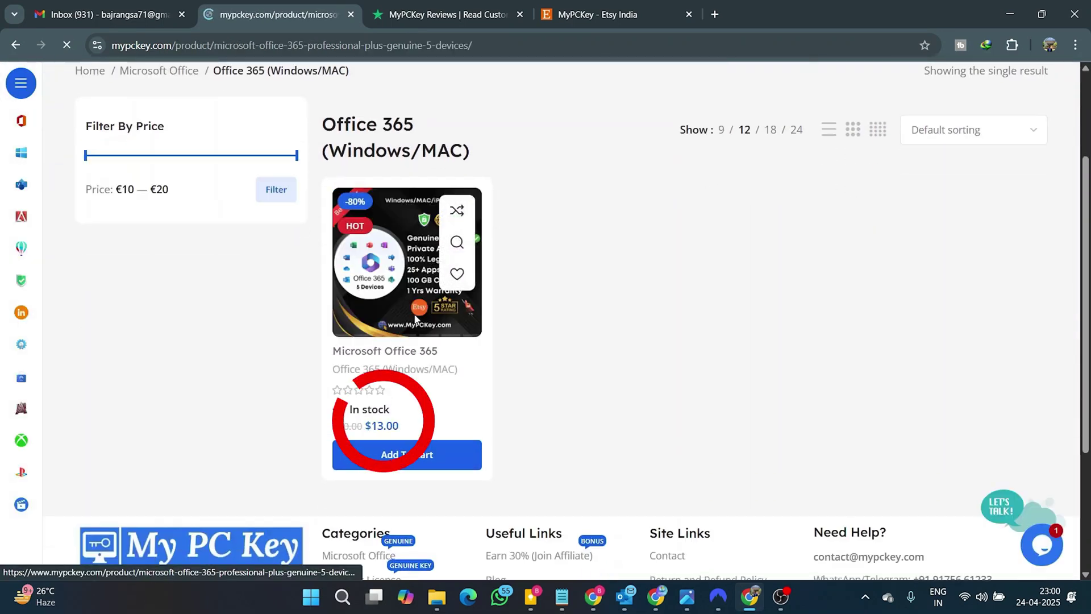
{"action": "scroll", "coordinate": [728, 246], "scroll_direction": "down", "scroll_amount": 1}
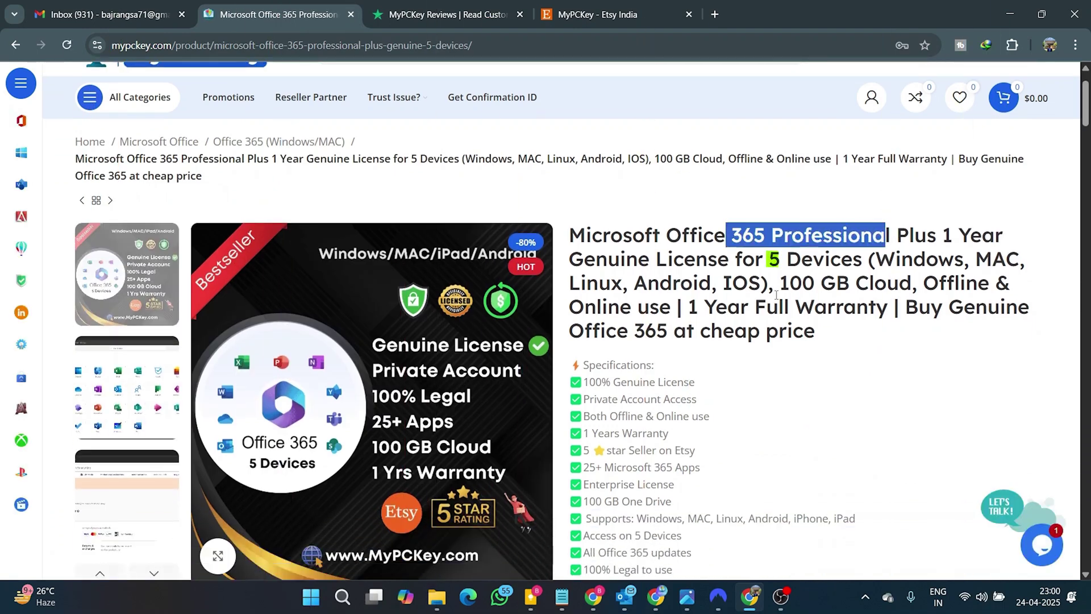
{"action": "left_click_drag", "start_coordinate": [777, 283], "coordinate": [869, 280]}
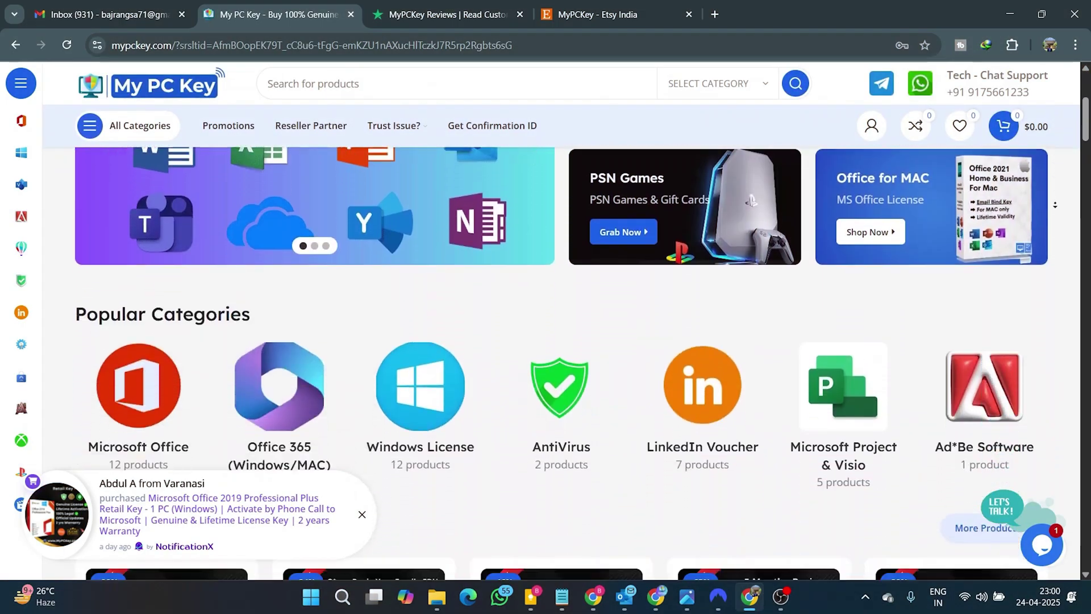
Scroll through the mypckey.com homepage product rows, then open the Office 365 (Windows/MAC) category
{"action": "scroll", "coordinate": [545, 318], "scroll_direction": "down", "scroll_amount": 12}
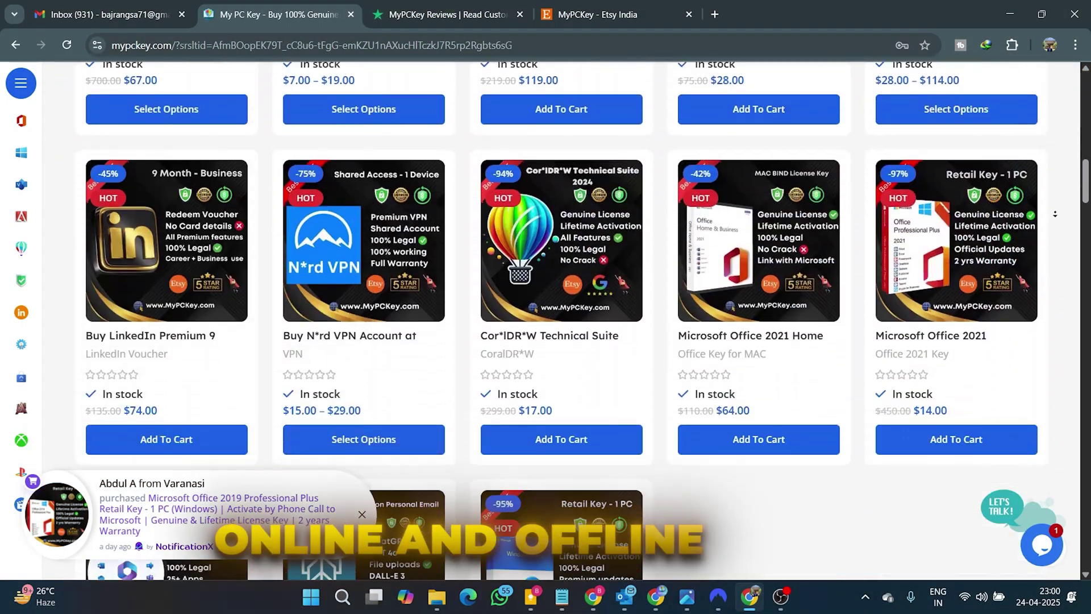
{"action": "scroll", "coordinate": [1055, 214], "scroll_direction": "down", "scroll_amount": 14}
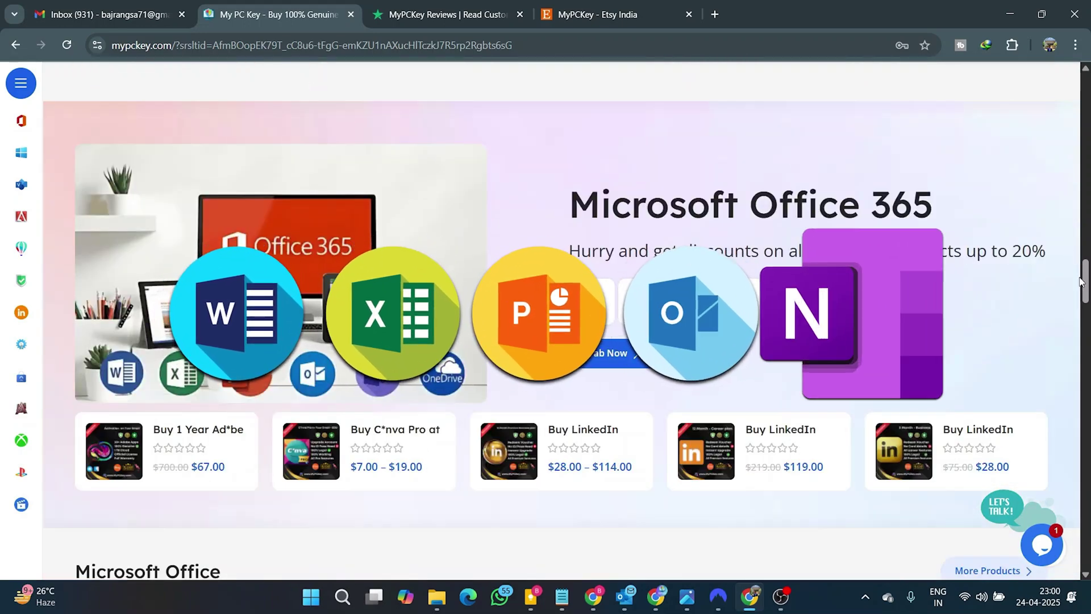
{"action": "left_click_drag", "start_coordinate": [1082, 281], "coordinate": [993, 131]}
{"action": "scroll", "coordinate": [417, 158], "scroll_direction": "down", "scroll_amount": 1}
{"action": "left_click", "coordinate": [300, 230]}
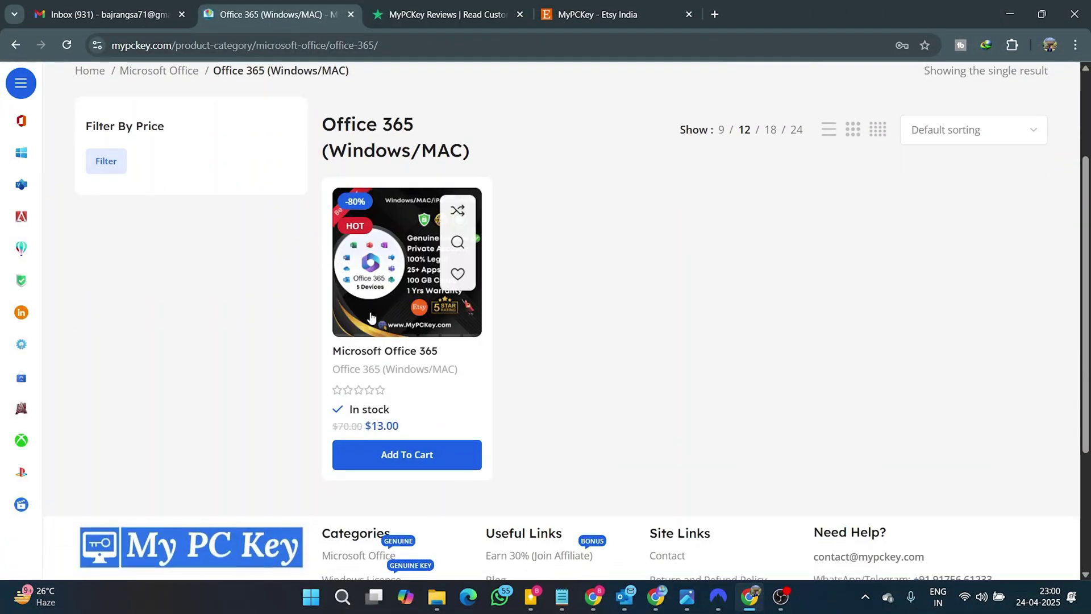
Open the Microsoft Office 365 product page and highlight its supported platforms in the title
{"action": "left_click", "coordinate": [391, 355]}
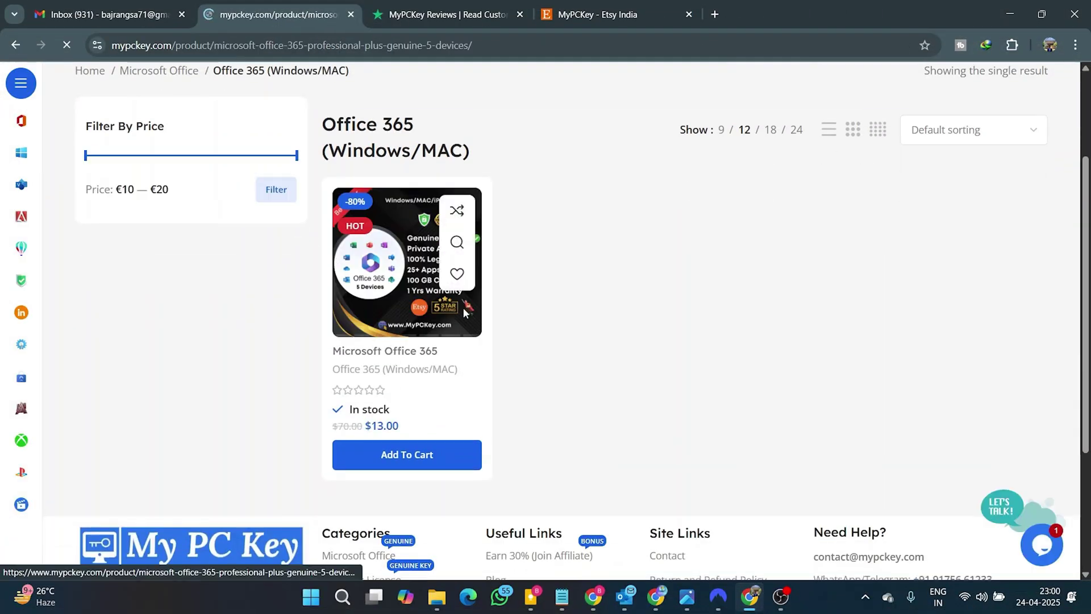
{"action": "scroll", "coordinate": [726, 247], "scroll_direction": "down", "scroll_amount": 1}
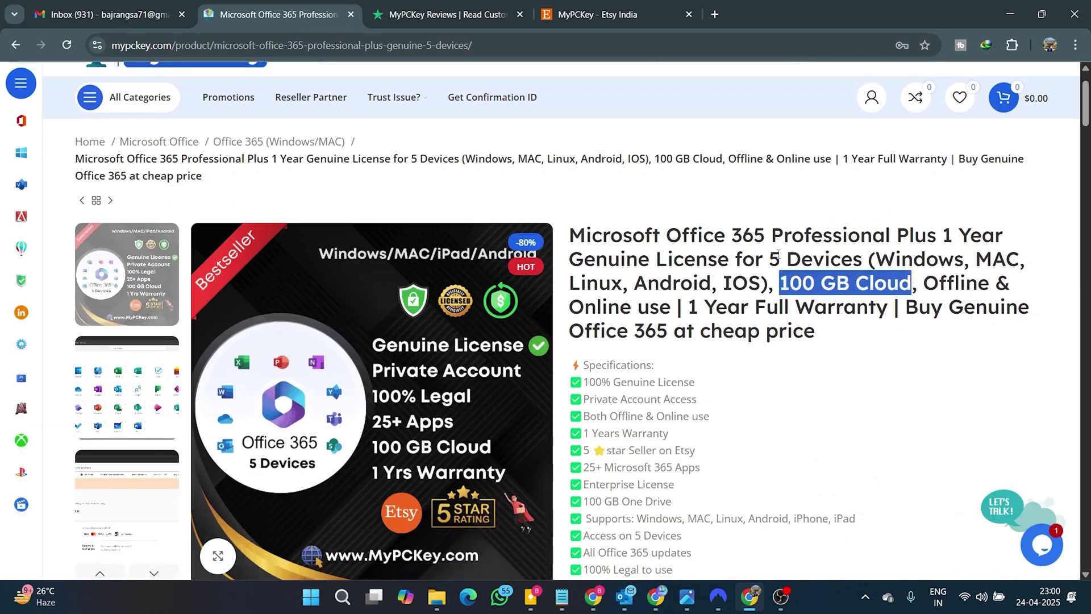
{"action": "left_click_drag", "start_coordinate": [880, 257], "coordinate": [773, 294]}
Highlight '100 GB Cloud' in the title and scroll down to the $13.00 price and Buy Now
{"action": "scroll", "coordinate": [762, 294], "scroll_direction": "down", "scroll_amount": 3}
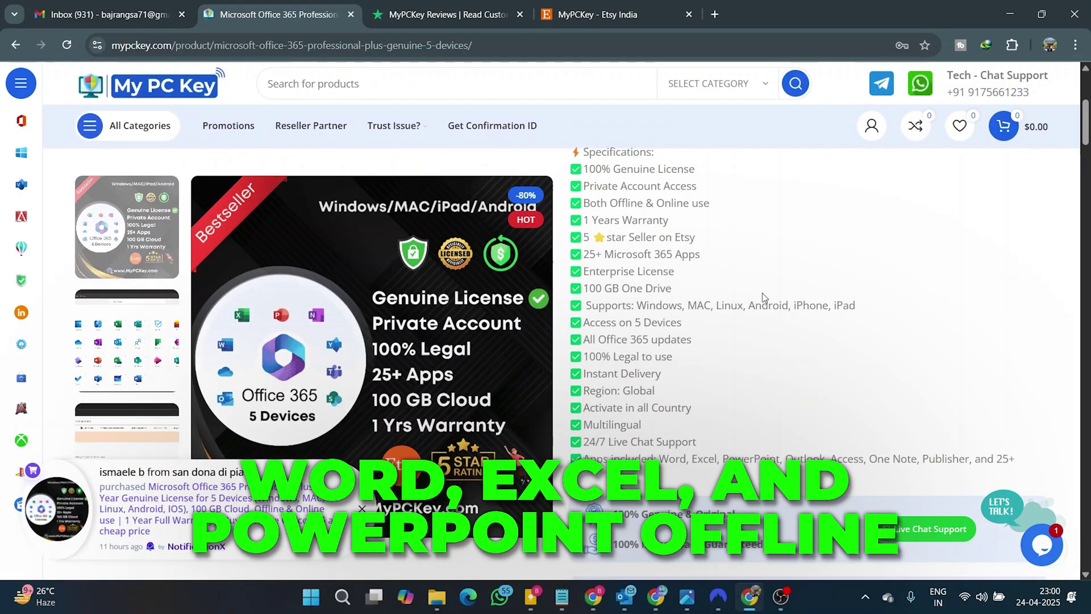
{"action": "scroll", "coordinate": [795, 224], "scroll_direction": "up", "scroll_amount": 3}
{"action": "scroll", "coordinate": [795, 224], "scroll_direction": "down", "scroll_amount": 2}
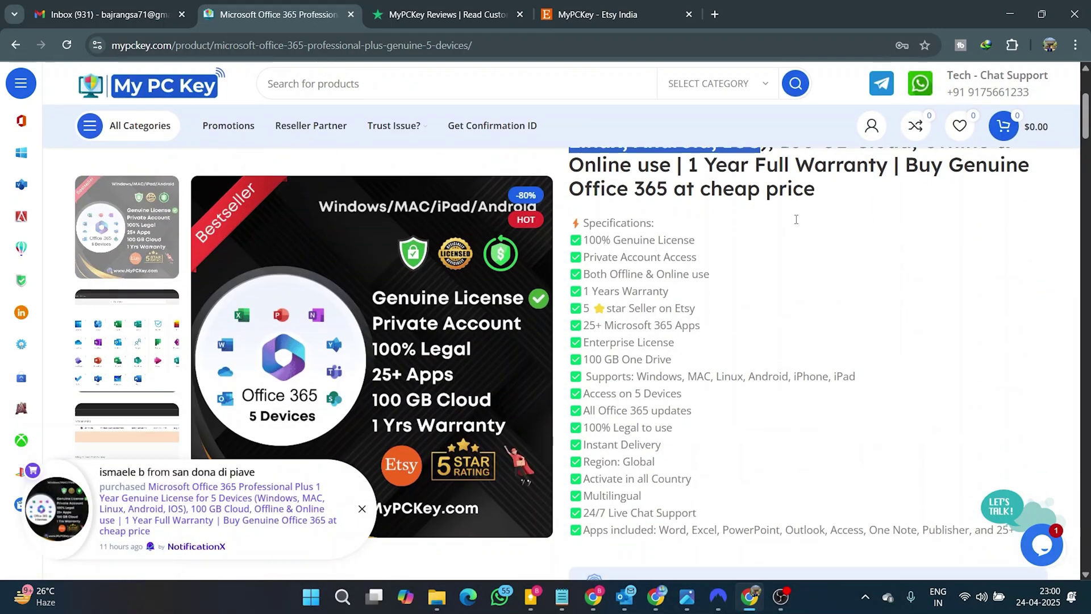
{"action": "scroll", "coordinate": [796, 224], "scroll_direction": "down", "scroll_amount": 4}
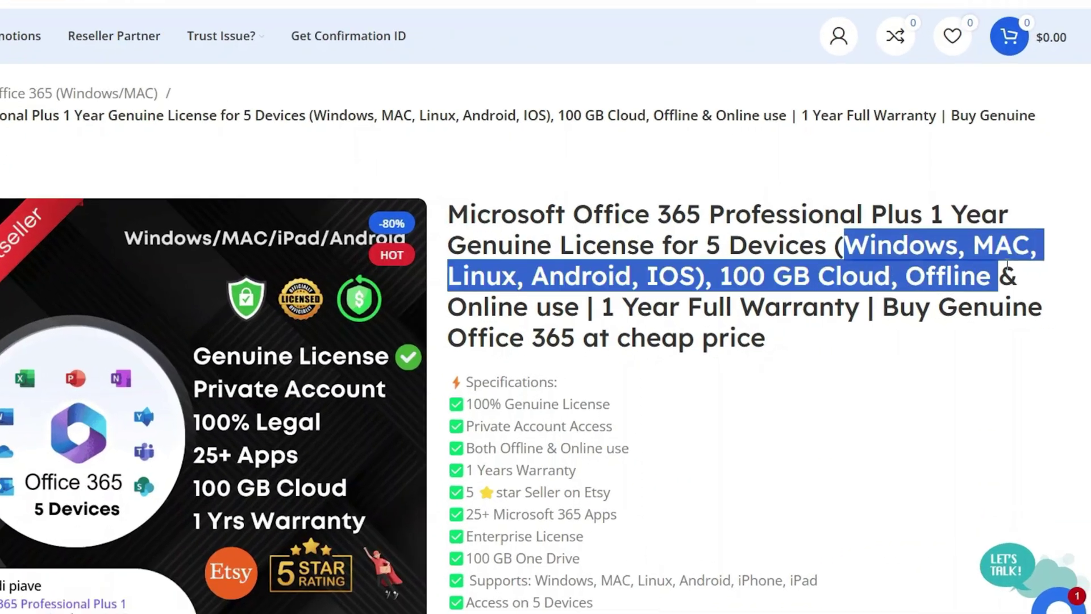
{"action": "left_click_drag", "start_coordinate": [989, 275], "coordinate": [730, 281]}
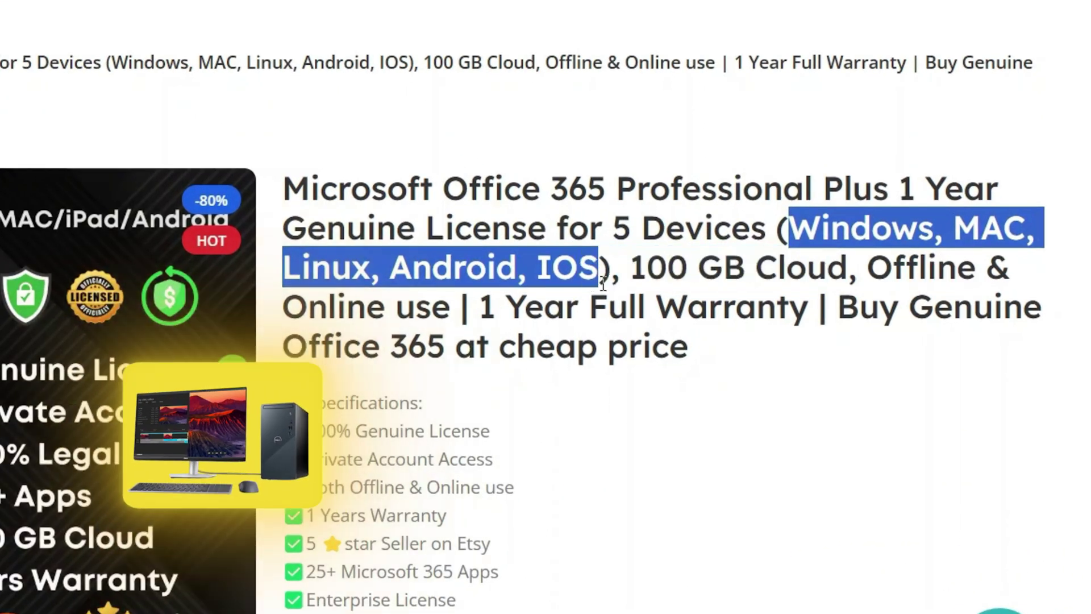
{"action": "scroll", "coordinate": [594, 282], "scroll_direction": "down", "scroll_amount": 5}
{"action": "scroll", "coordinate": [656, 162], "scroll_direction": "up", "scroll_amount": 5}
{"action": "scroll", "coordinate": [656, 162], "scroll_direction": "down", "scroll_amount": 2}
{"action": "scroll", "coordinate": [763, 292], "scroll_direction": "up", "scroll_amount": 1}
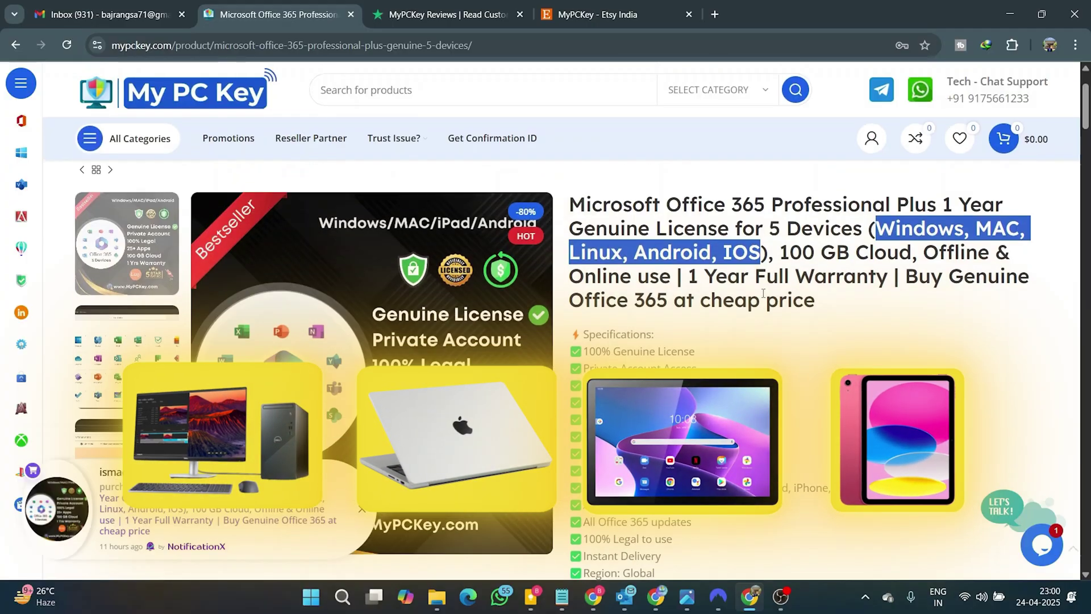
{"action": "scroll", "coordinate": [762, 292], "scroll_direction": "down", "scroll_amount": 3}
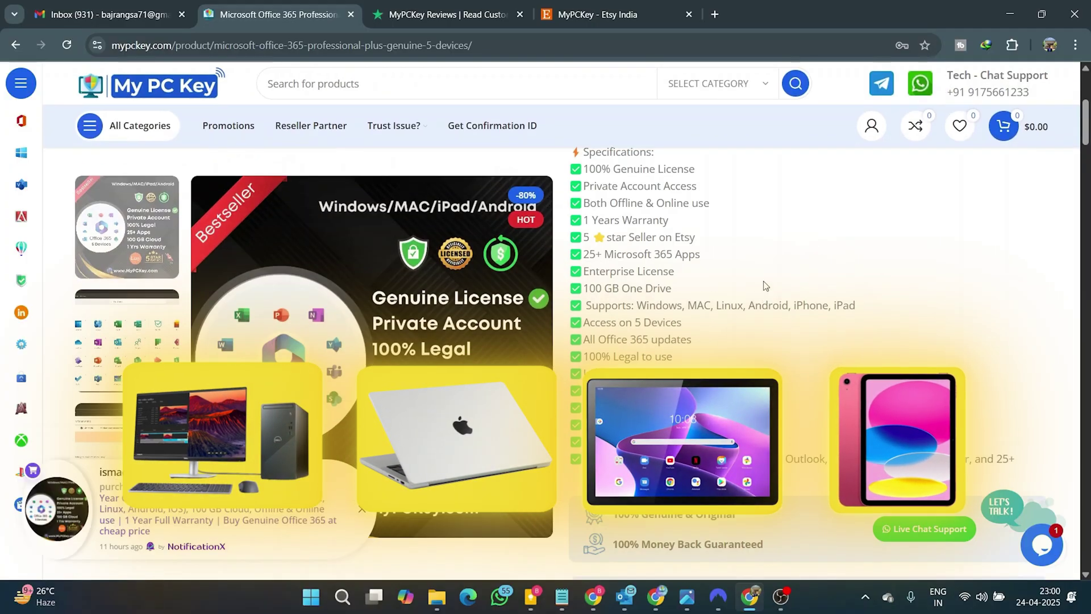
{"action": "scroll", "coordinate": [795, 224], "scroll_direction": "down", "scroll_amount": 4}
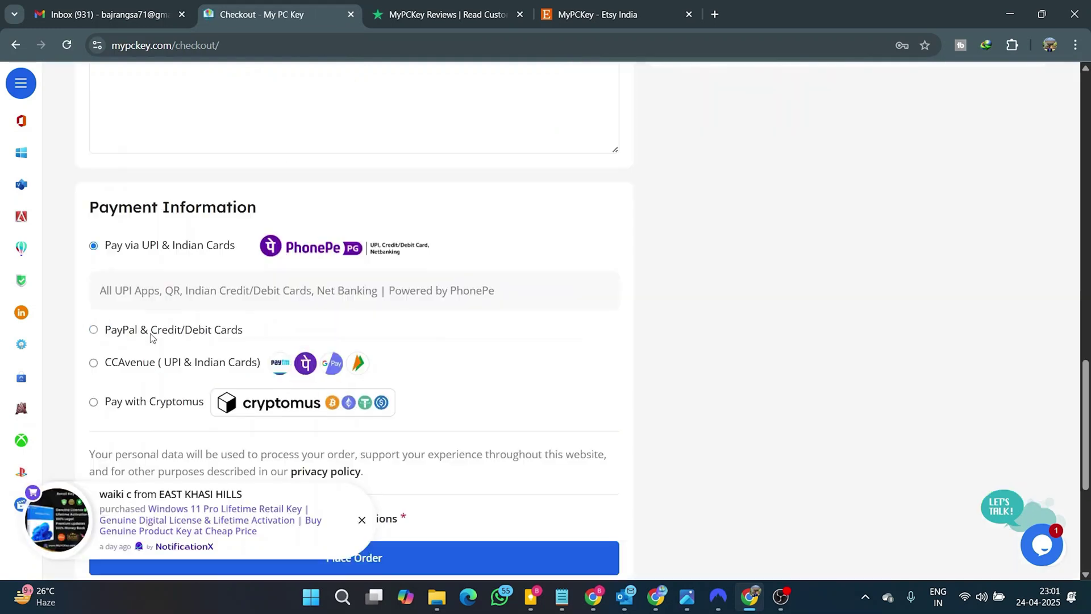
Pay by PayPal debit or credit card after accepting the terms, declining to save the address
{"action": "left_click", "coordinate": [155, 332]}
{"action": "scroll", "coordinate": [284, 341], "scroll_direction": "down", "scroll_amount": 4}
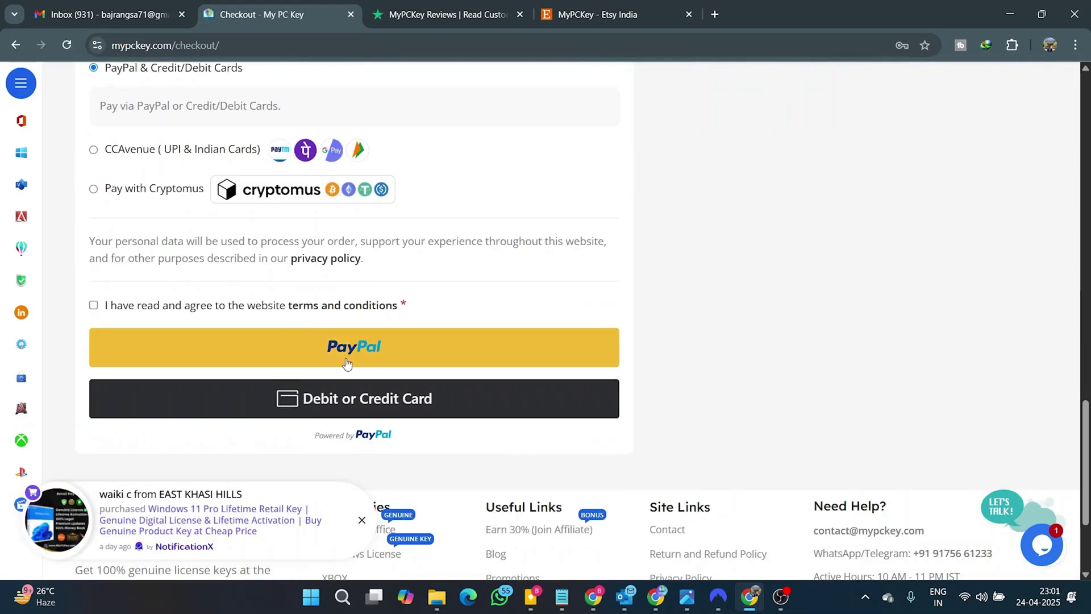
{"action": "left_click", "coordinate": [93, 305]}
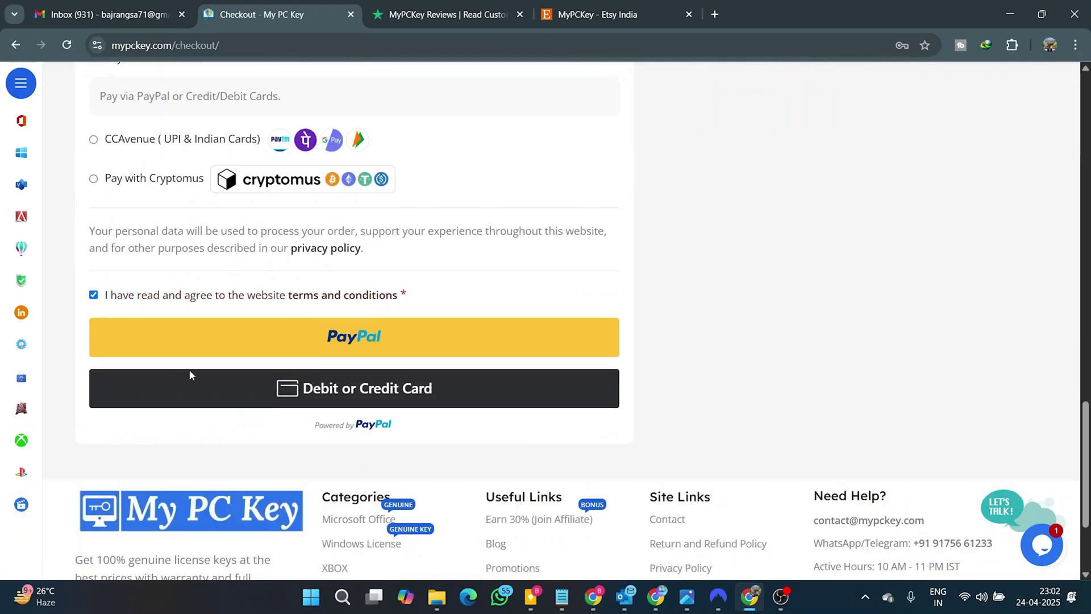
{"action": "left_click", "coordinate": [261, 393]}
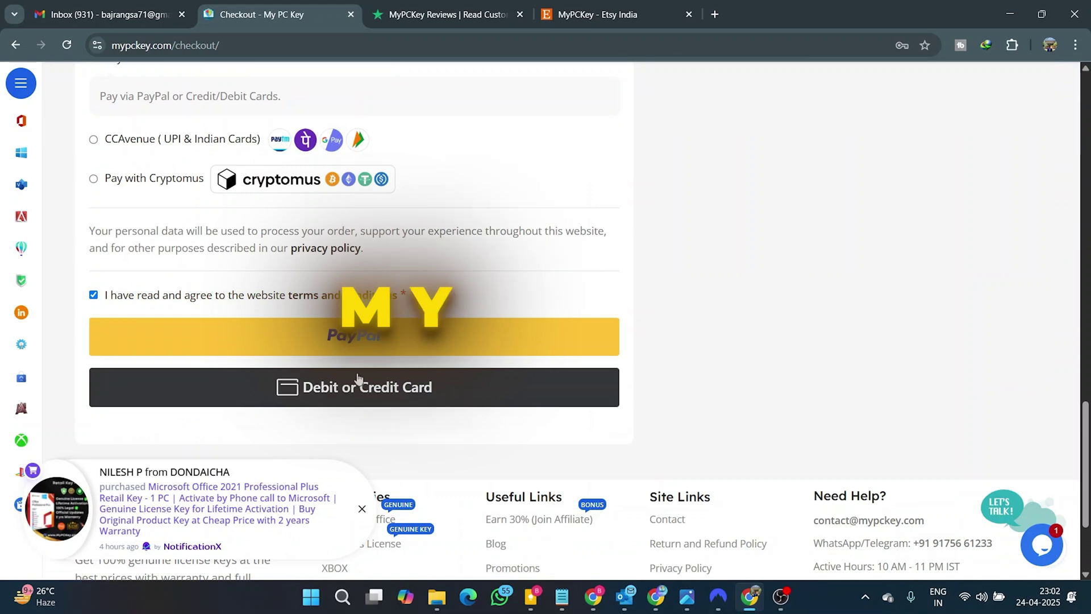
{"action": "scroll", "coordinate": [389, 373], "scroll_direction": "down", "scroll_amount": 2}
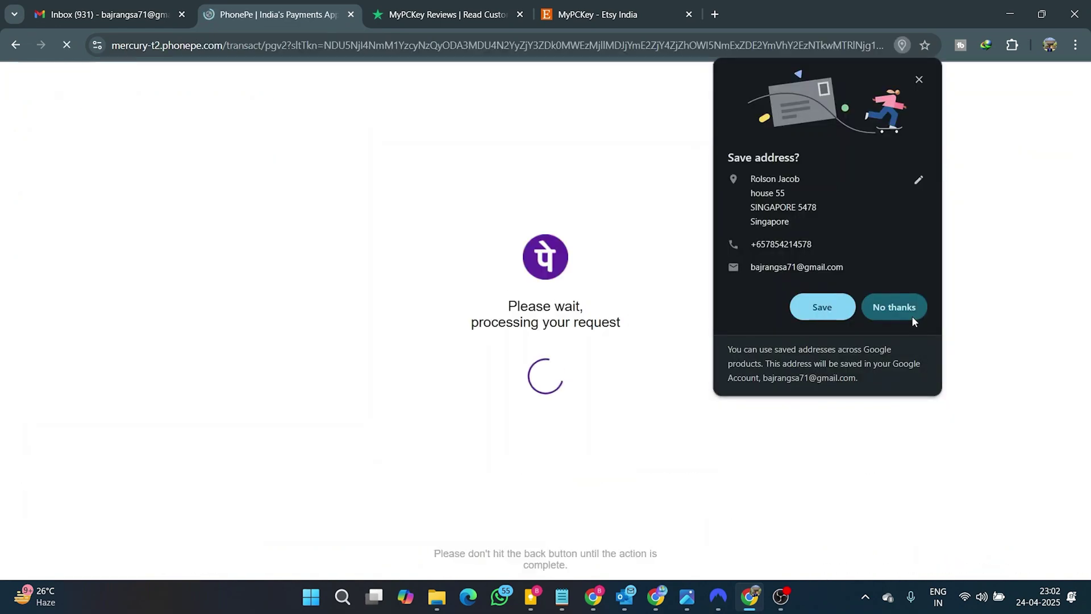
{"action": "left_click", "coordinate": [912, 316]}
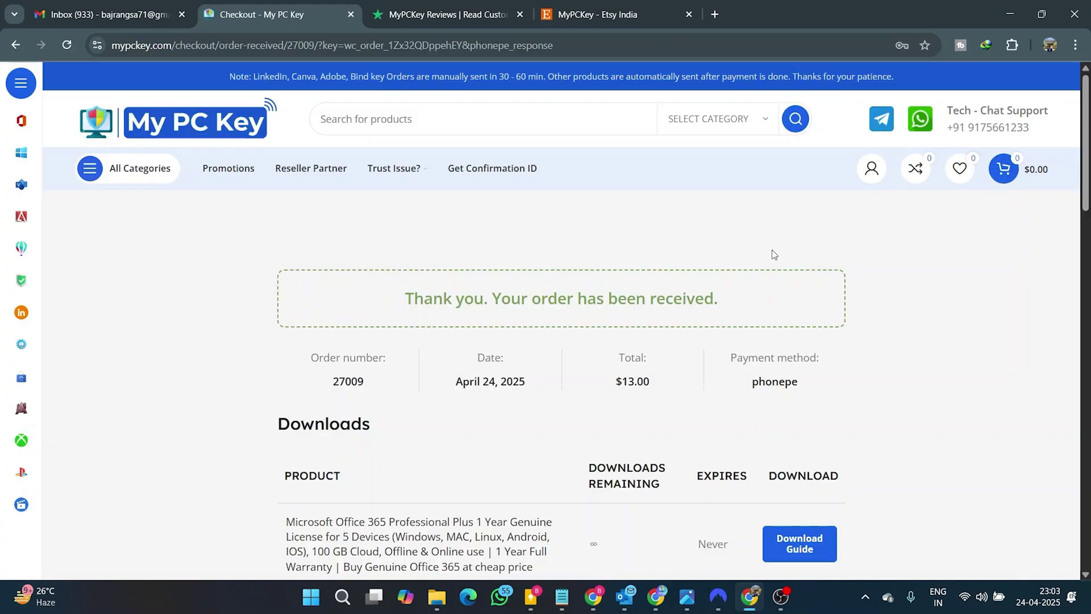
Scroll the order-received page to the License Key table with the login ID and password, then open the Download Guide
{"action": "left_click_drag", "start_coordinate": [402, 301], "coordinate": [682, 298]}
{"action": "left_click", "coordinate": [683, 298]}
{"action": "scroll", "coordinate": [683, 294], "scroll_direction": "down", "scroll_amount": 2}
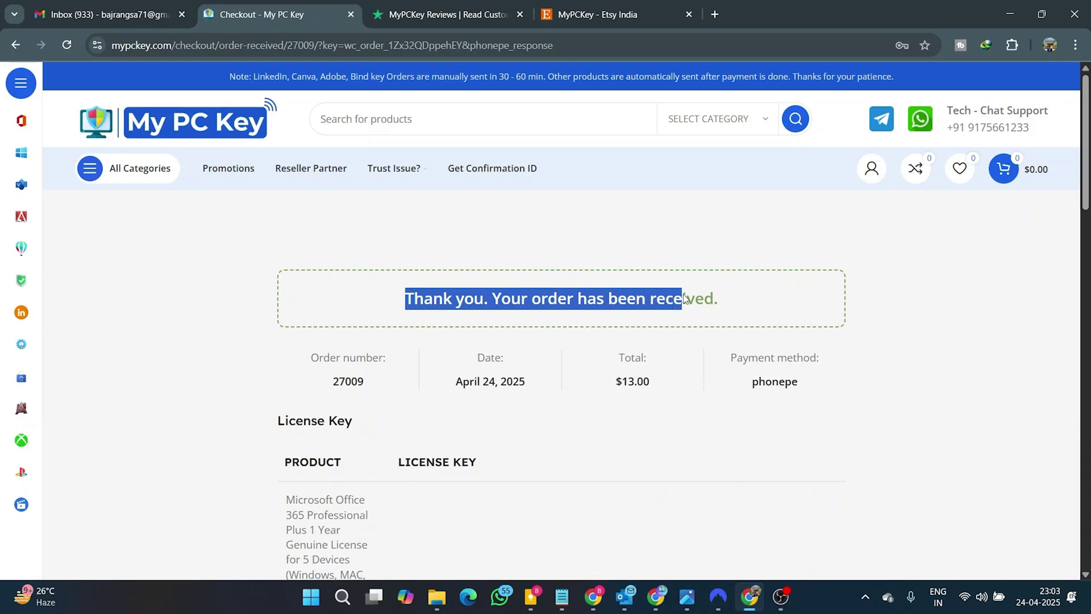
{"action": "left_click", "coordinate": [684, 298]}
{"action": "scroll", "coordinate": [584, 352], "scroll_direction": "down", "scroll_amount": 4}
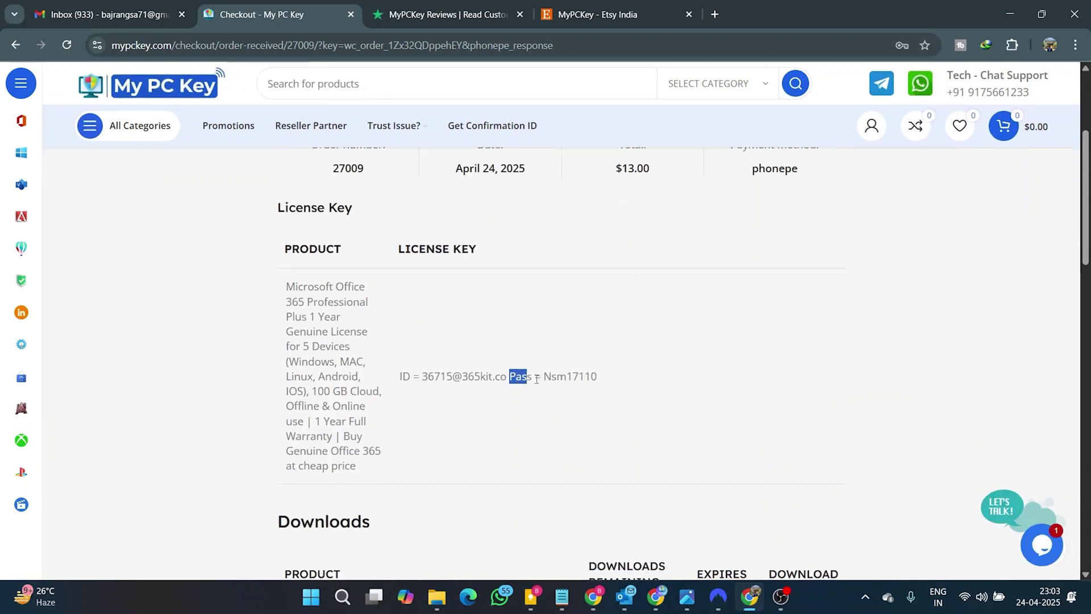
{"action": "scroll", "coordinate": [598, 380], "scroll_direction": "down", "scroll_amount": 6}
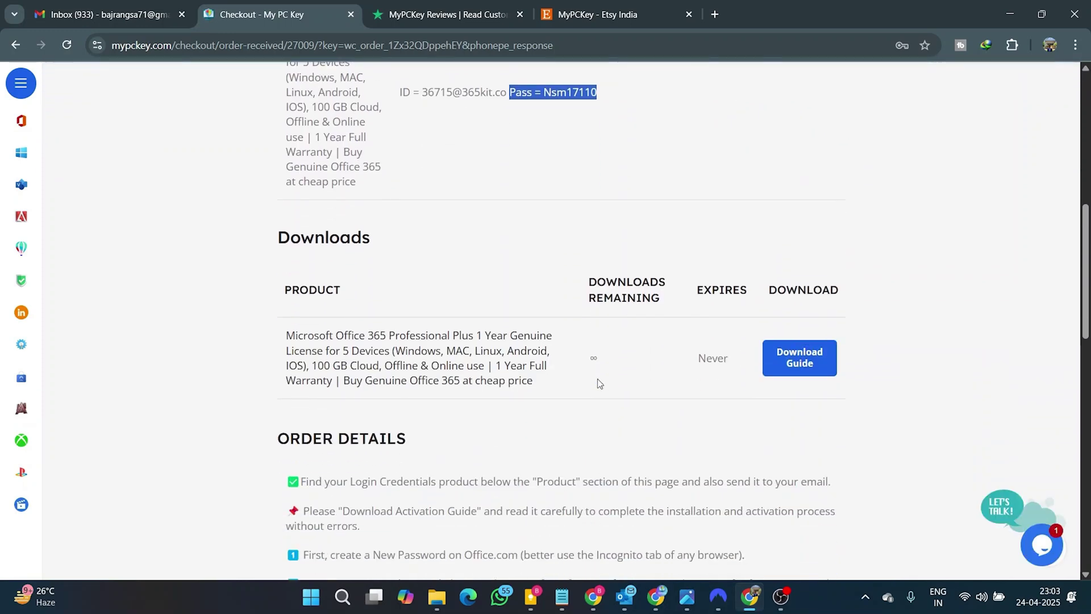
{"action": "left_click", "coordinate": [810, 283]}
{"action": "scroll", "coordinate": [597, 171], "scroll_direction": "up", "scroll_amount": 8}
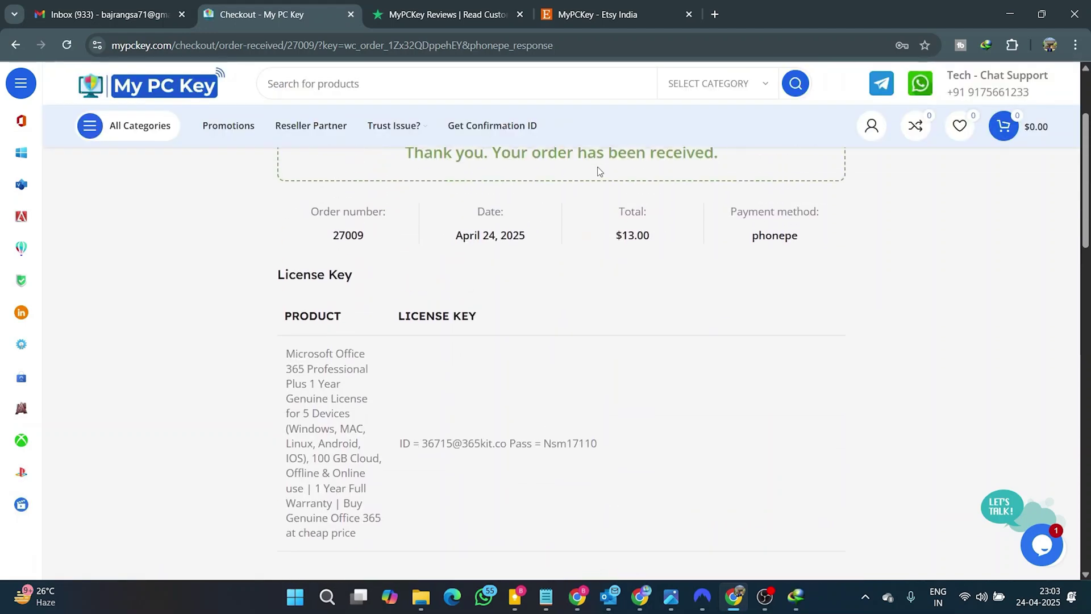
Open the 'Your My PC Key order is now complete' email in Gmail and scroll through its instructions
{"action": "left_click", "coordinate": [170, 8]}
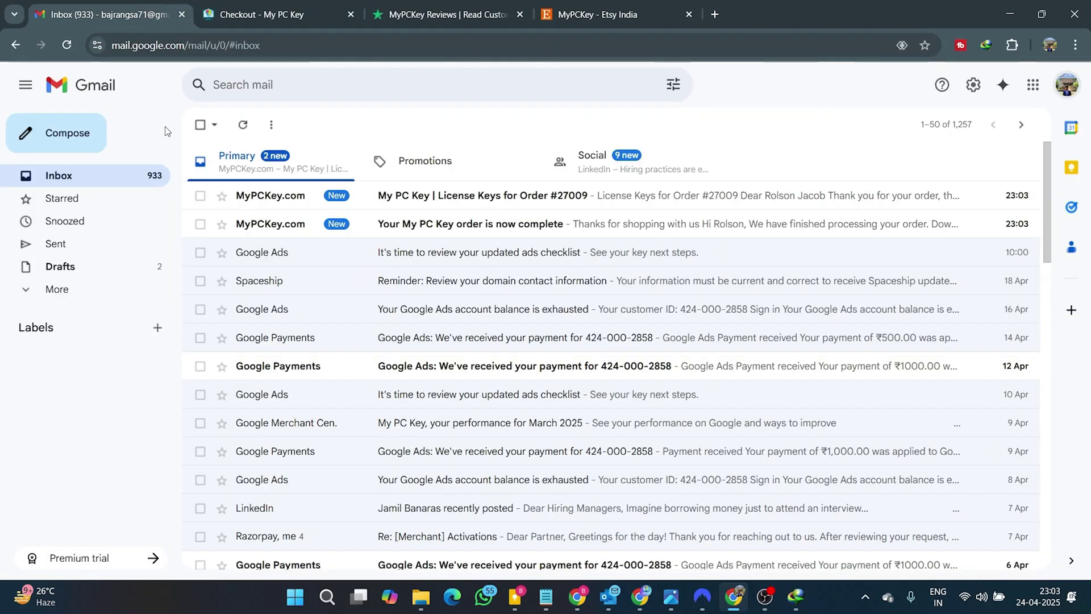
{"action": "left_click", "coordinate": [416, 227]}
{"action": "scroll", "coordinate": [465, 255], "scroll_direction": "down", "scroll_amount": 6}
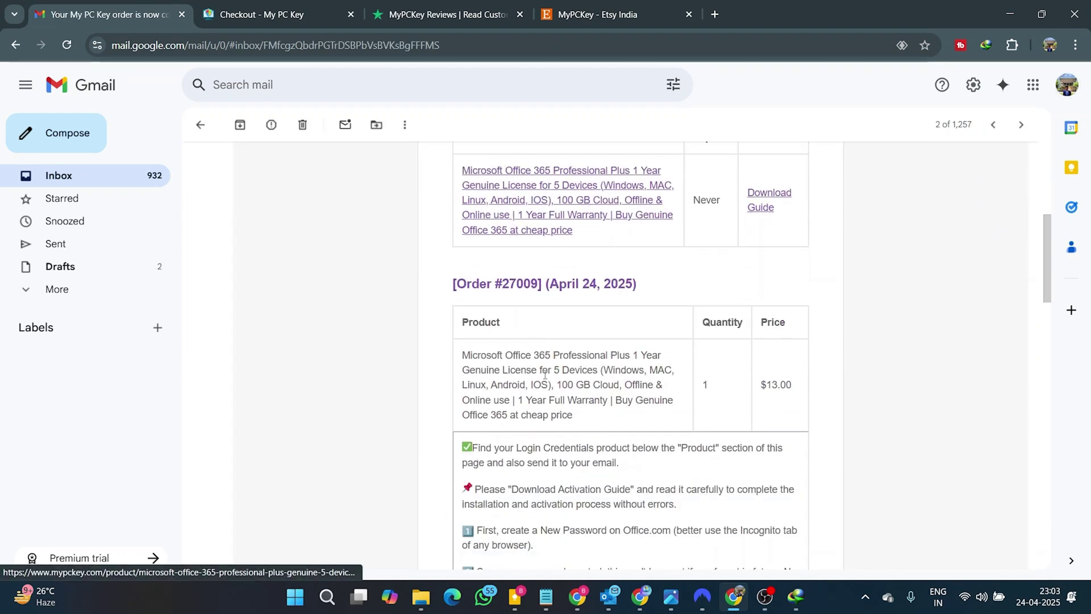
{"action": "left_click_drag", "start_coordinate": [458, 445], "coordinate": [536, 531]}
{"action": "scroll", "coordinate": [535, 531], "scroll_direction": "down", "scroll_amount": 4}
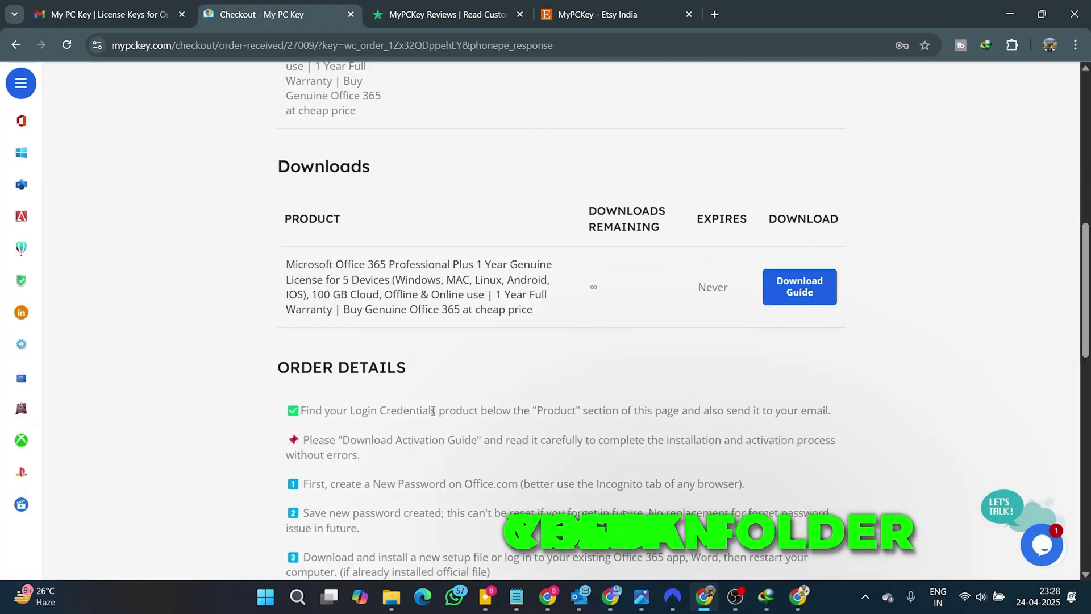
{"action": "scroll", "coordinate": [398, 407], "scroll_direction": "down", "scroll_amount": 1}
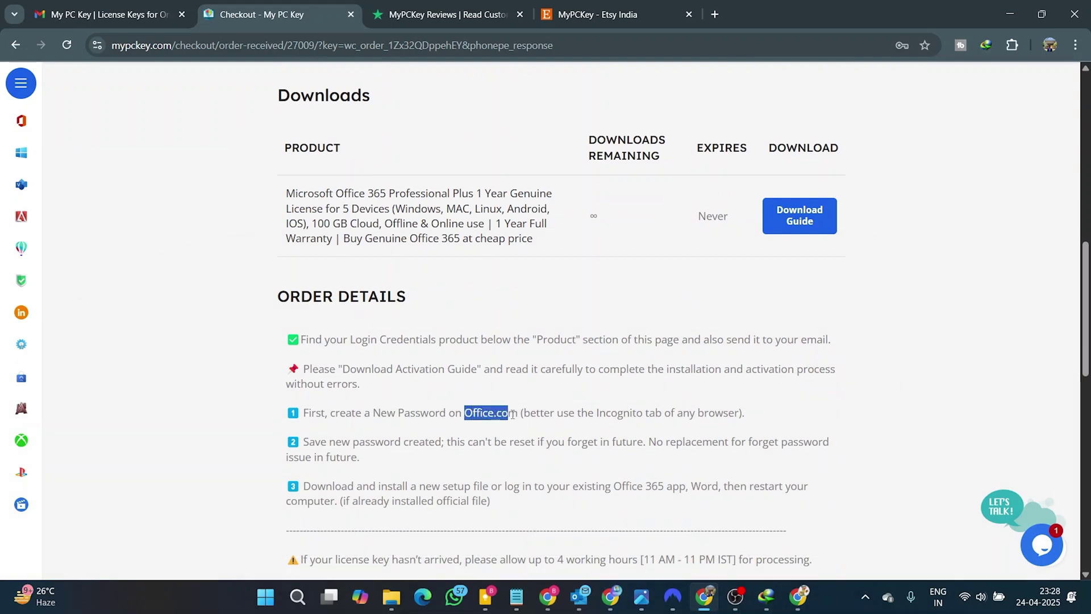
{"action": "scroll", "coordinate": [492, 400], "scroll_direction": "up", "scroll_amount": 6}
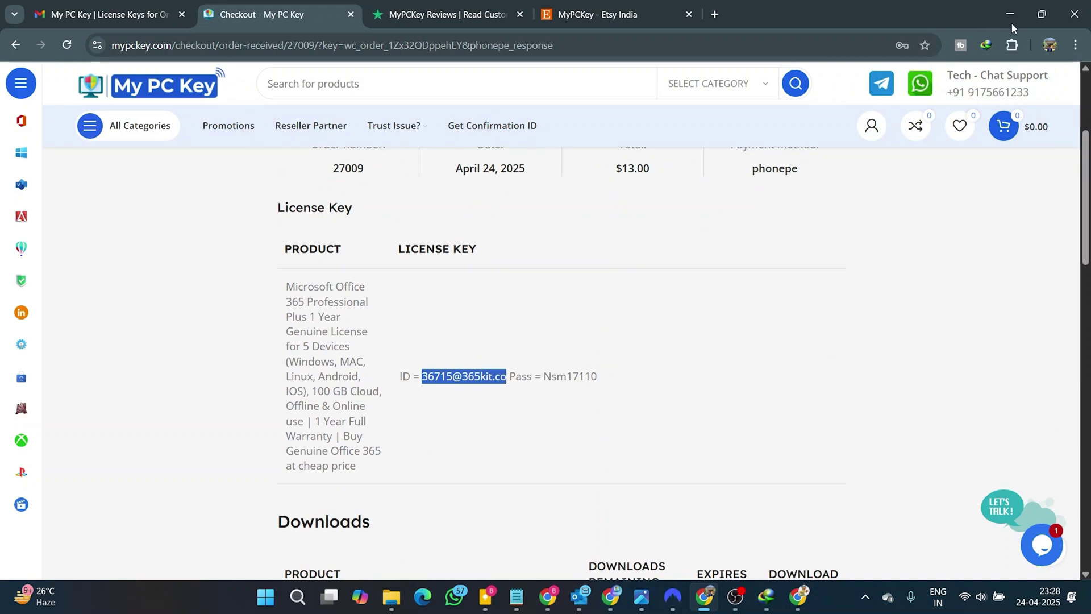
Launch a Chrome Incognito window and browse to office.com
{"action": "left_click", "coordinate": [1076, 46]}
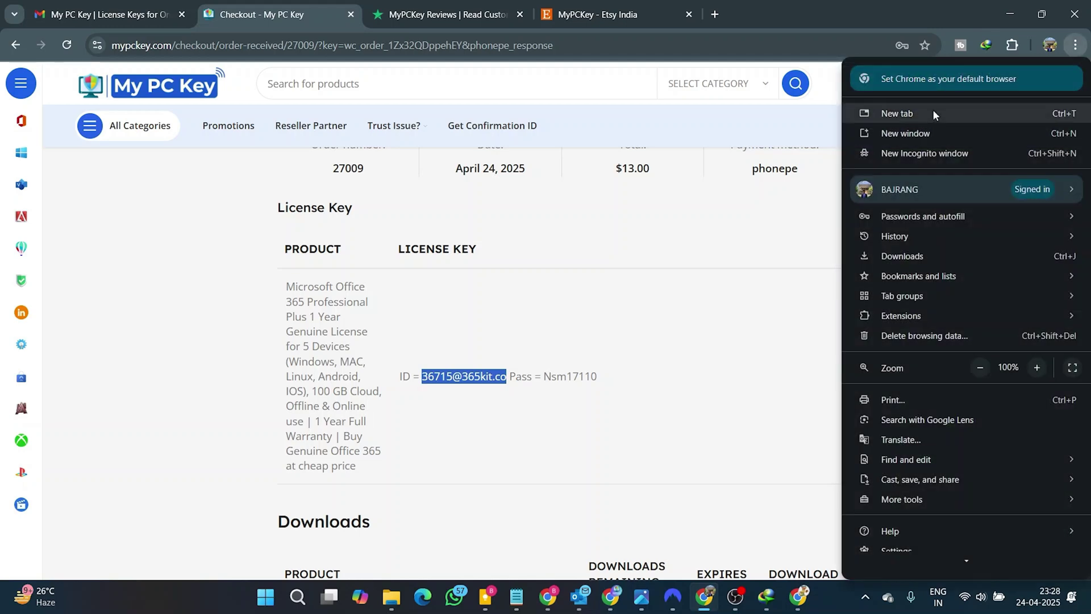
{"action": "left_click", "coordinate": [888, 152]}
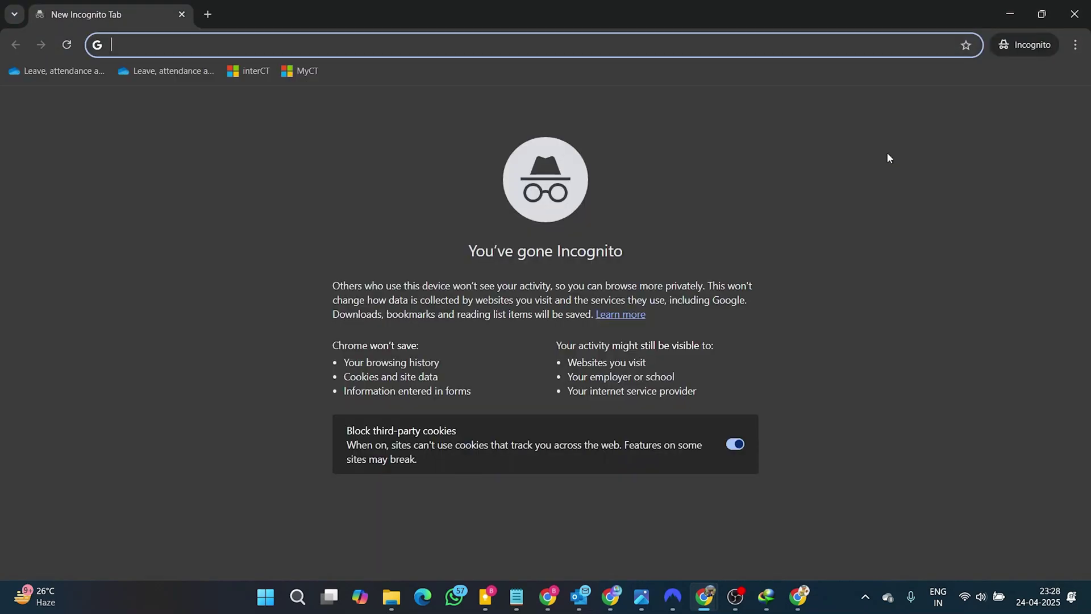
{"action": "type", "text": "of"}
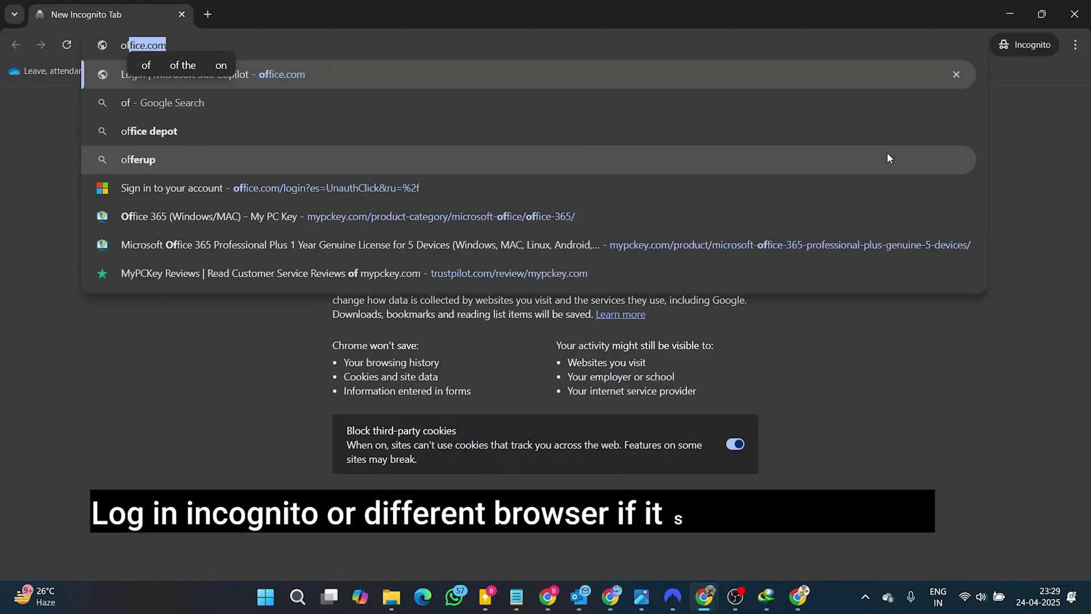
{"action": "type", "text": "f"}
{"action": "key", "text": "Return"}
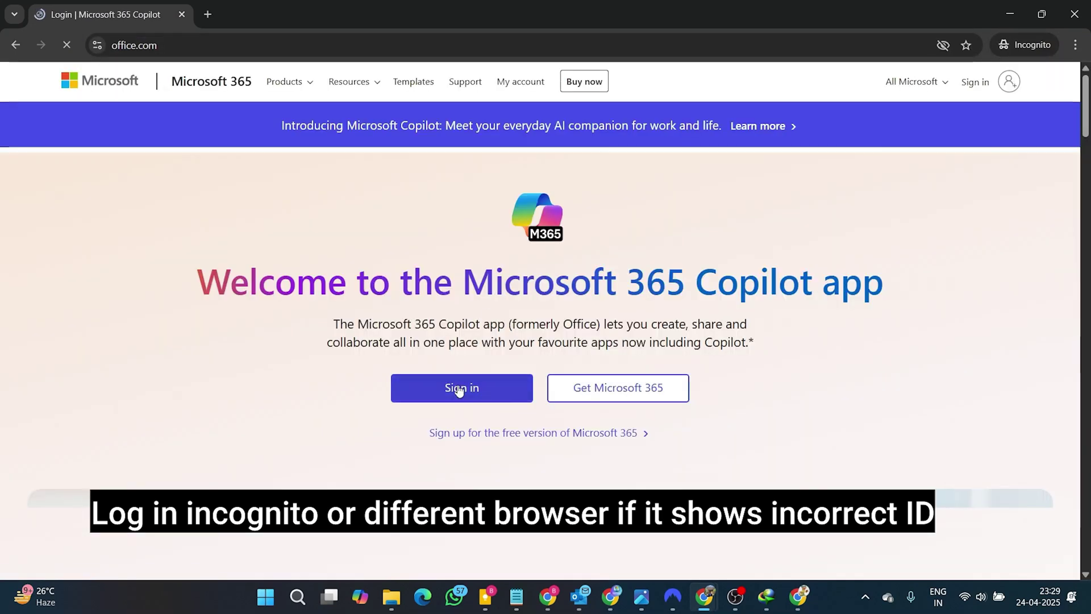
Start Microsoft 365 sign-in and enter the purchased account's ID
{"action": "left_click", "coordinate": [459, 388]}
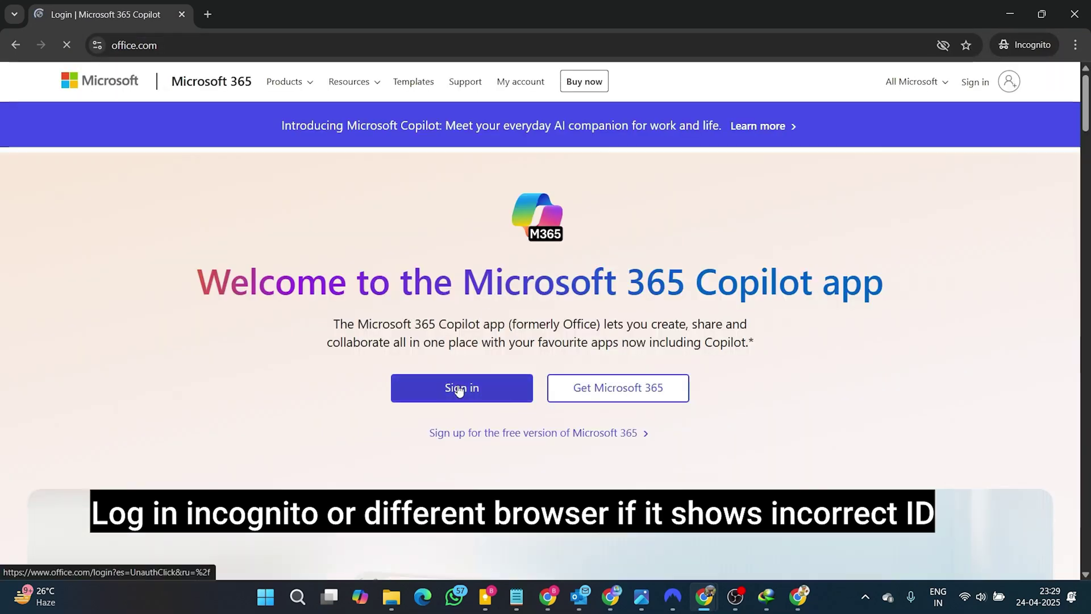
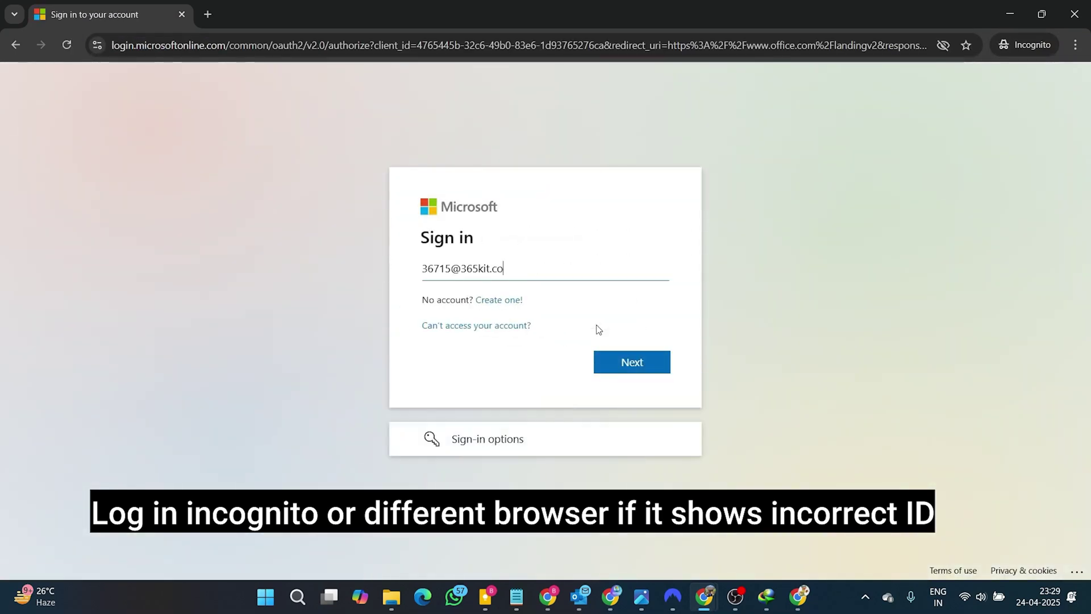
{"action": "left_click", "coordinate": [628, 364]}
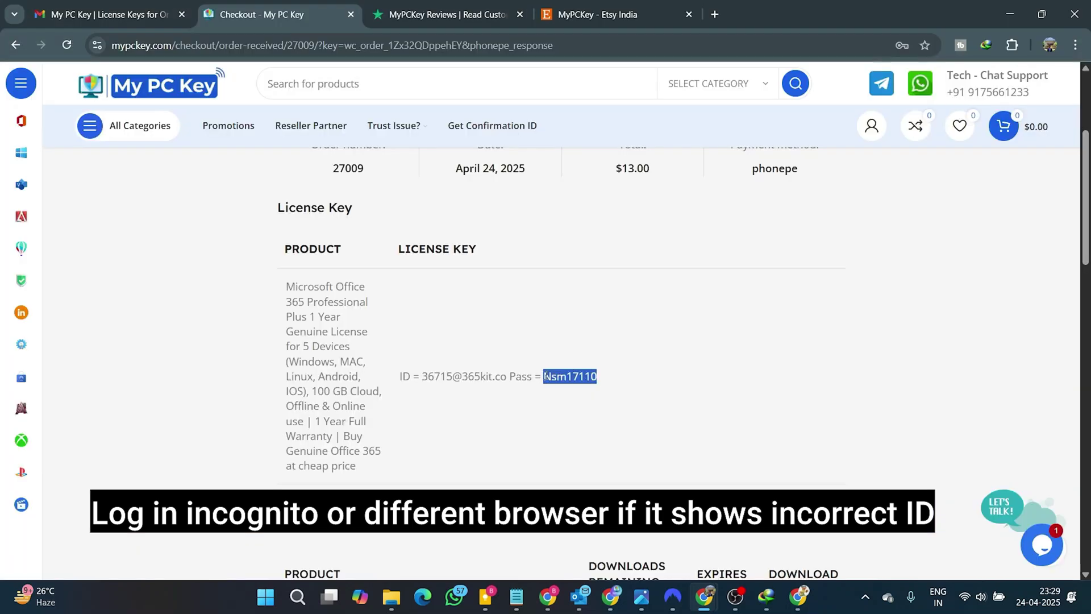
Paste the current password and enter a new password on the Update your password form
{"action": "key", "text": "alt+Tab"}
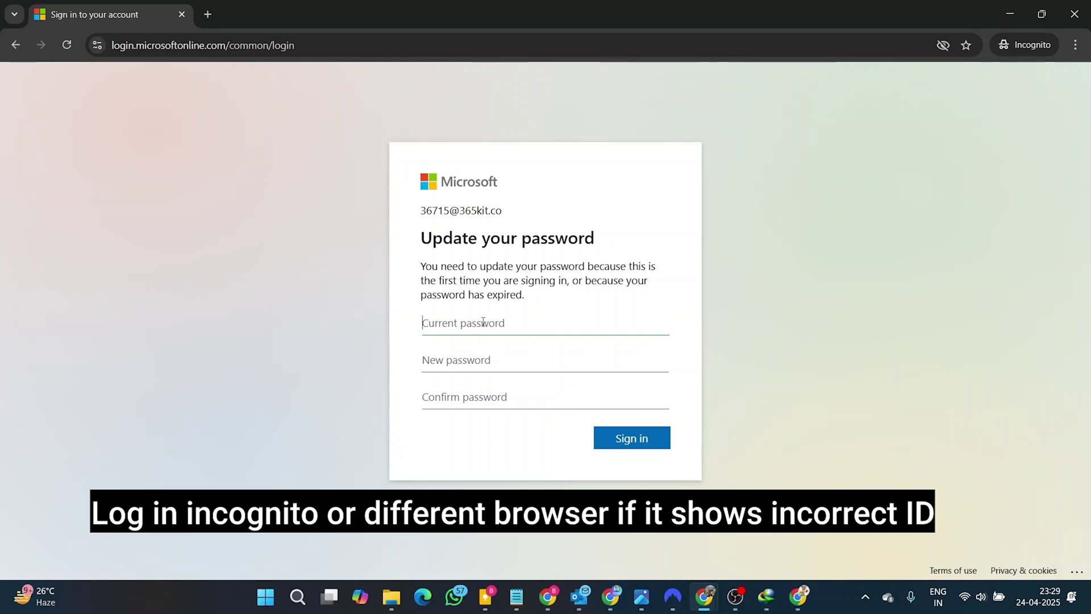
{"action": "key", "text": "ctrl+v"}
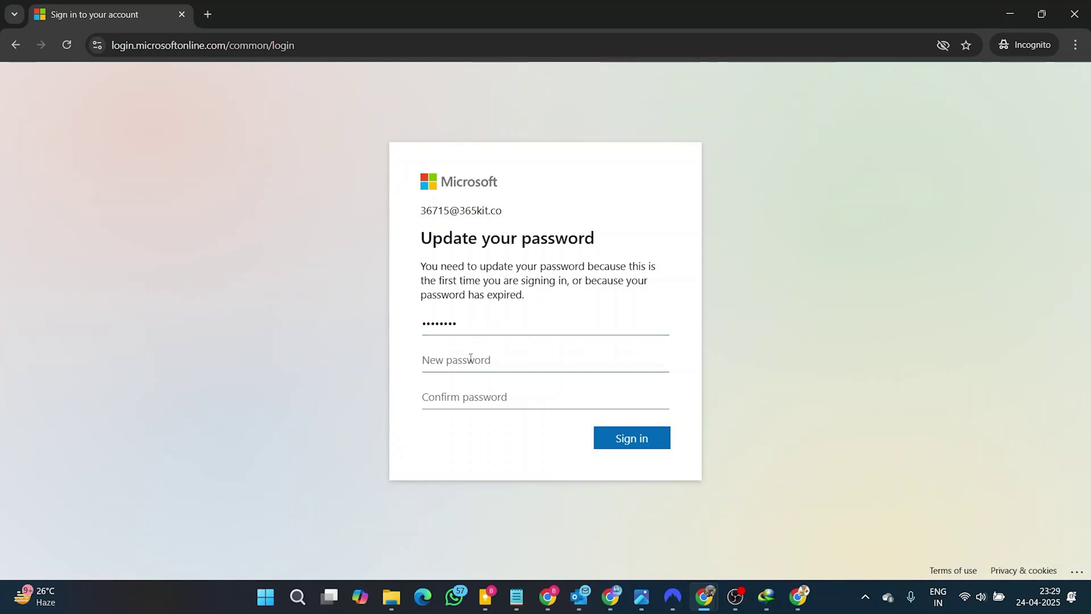
{"action": "left_click", "coordinate": [470, 358]}
{"action": "type", "text": "•••••••••"}
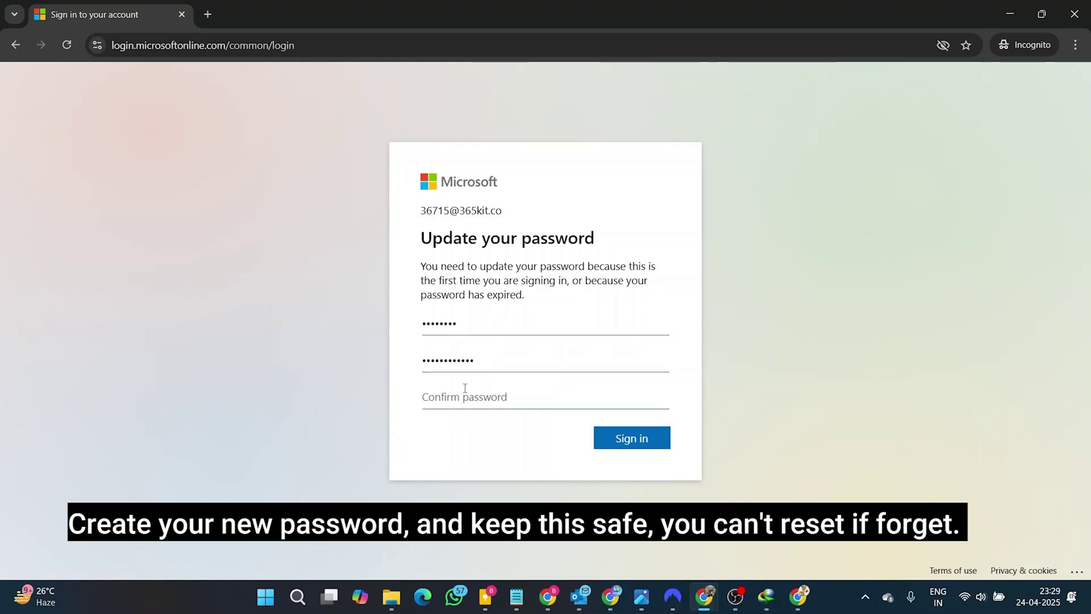
{"action": "type", "text": "•••"}
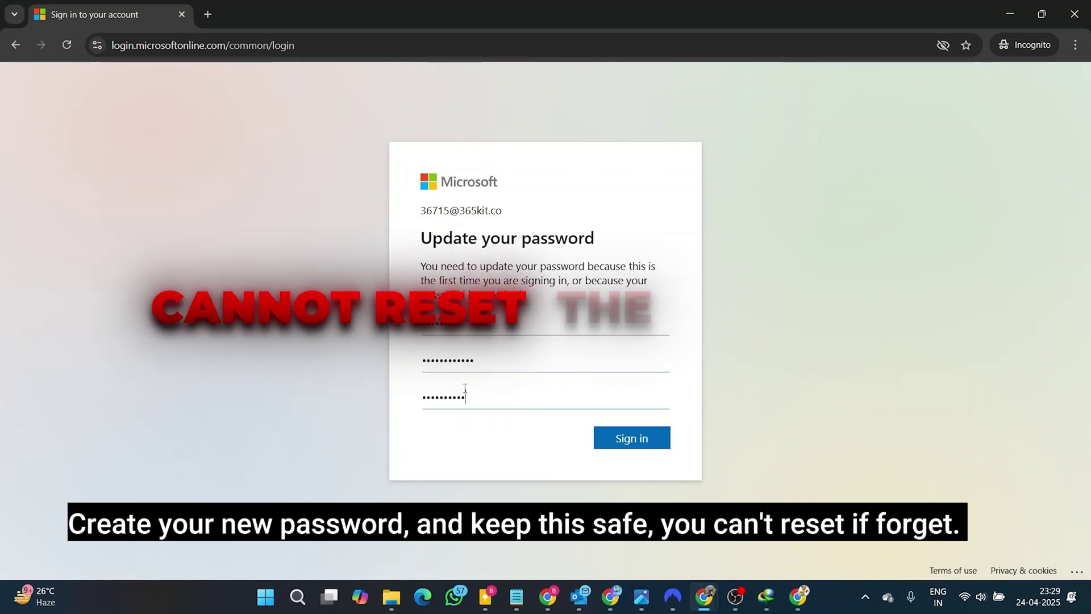
Finish signing in with the new password, stay signed in, and skip the Copilot Chat offer
{"action": "left_click", "coordinate": [653, 441]}
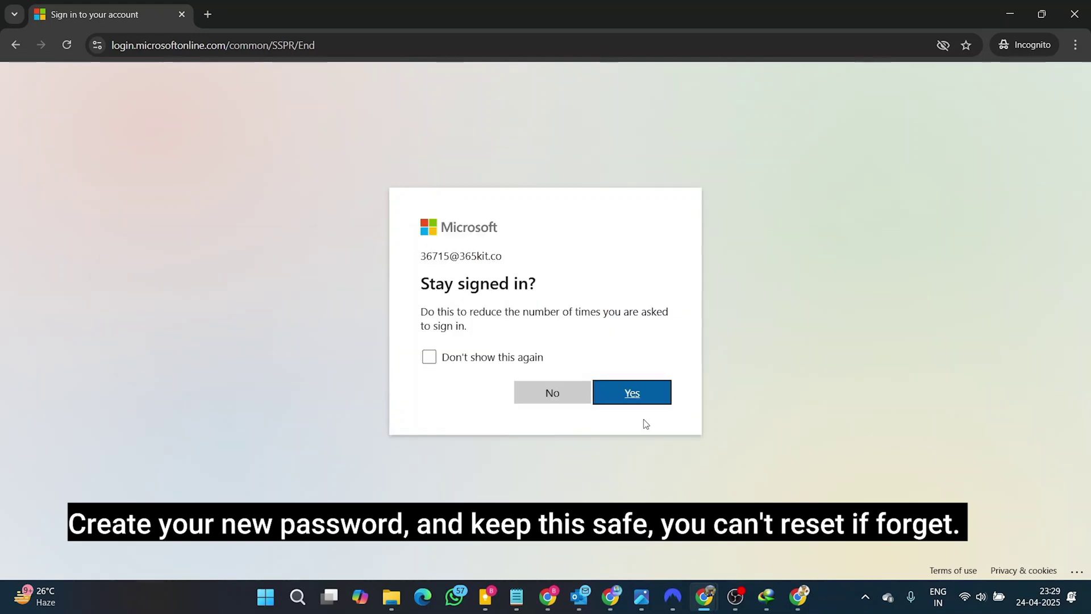
{"action": "left_click", "coordinate": [640, 401]}
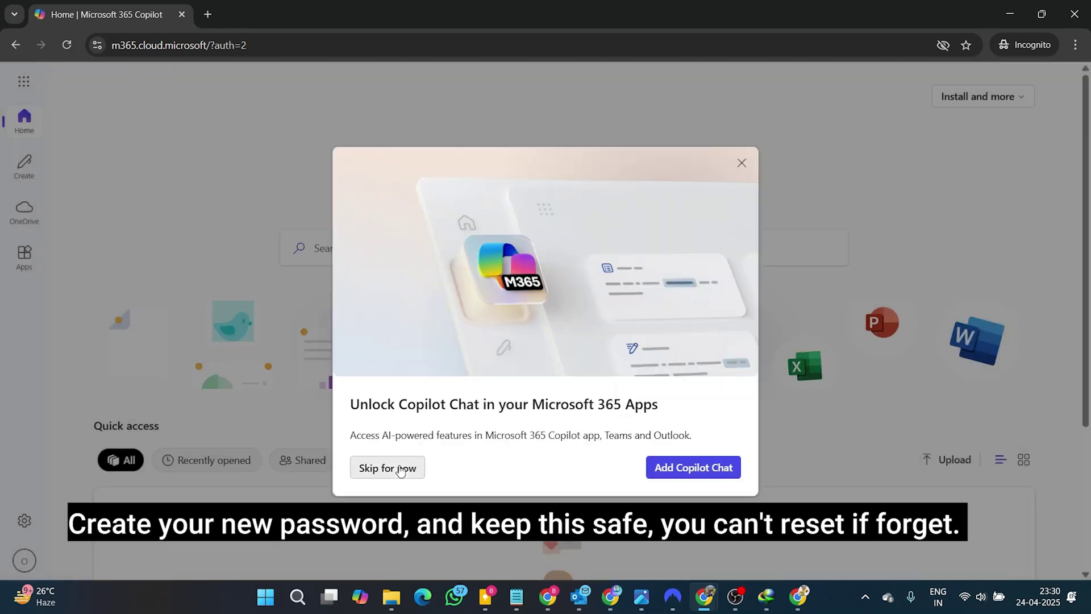
{"action": "left_click", "coordinate": [390, 468]}
Download the Microsoft 365 apps installer (OfficeSetup.exe) from My account and save it to Downloads
{"action": "left_click", "coordinate": [977, 104]}
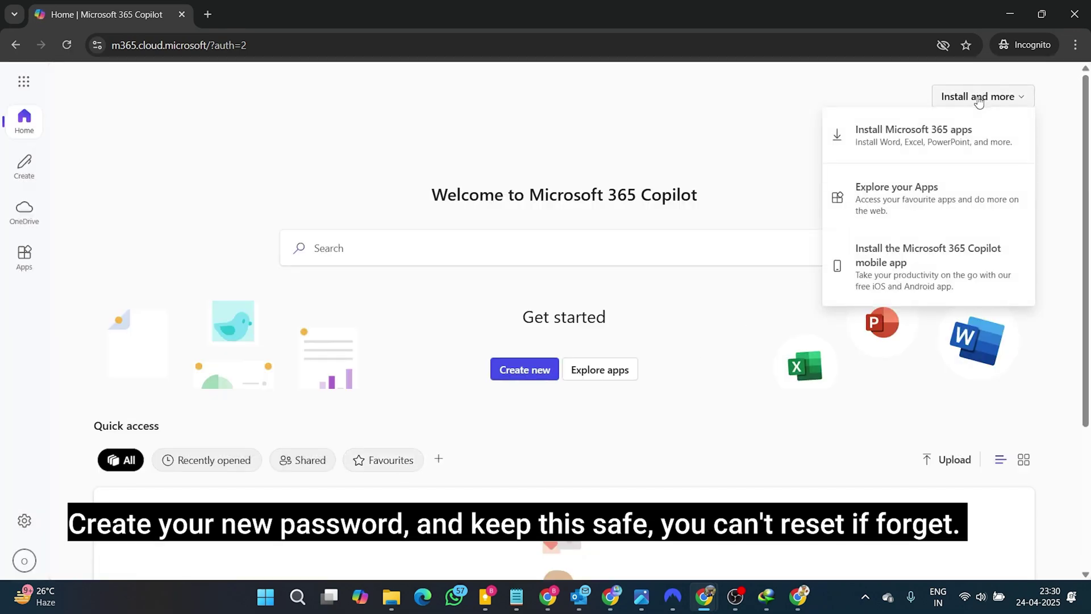
{"action": "left_click", "coordinate": [895, 145]}
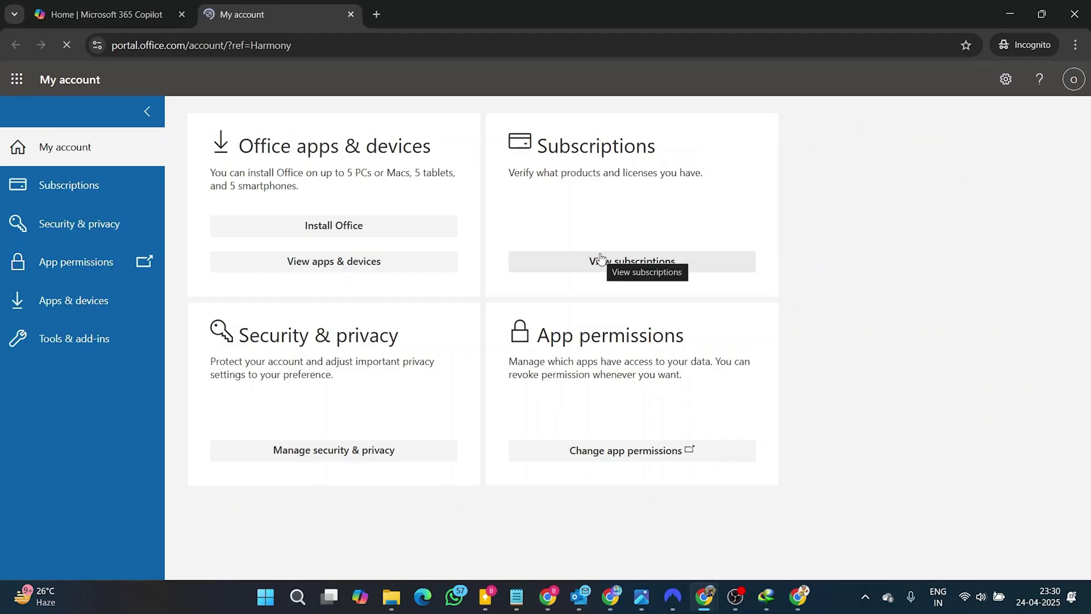
{"action": "left_click", "coordinate": [392, 237]}
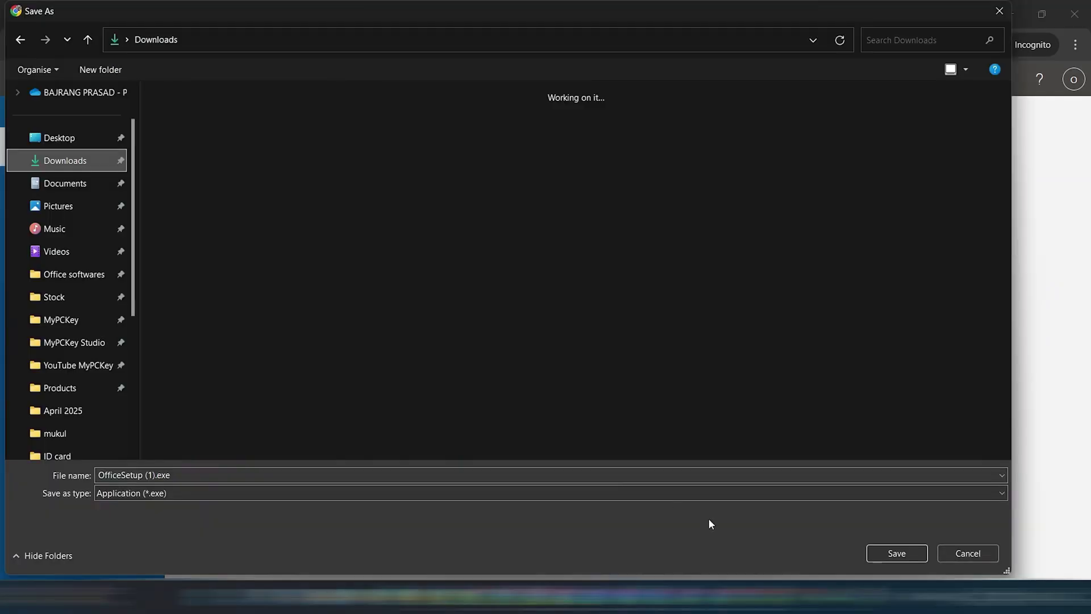
{"action": "left_click", "coordinate": [885, 556]}
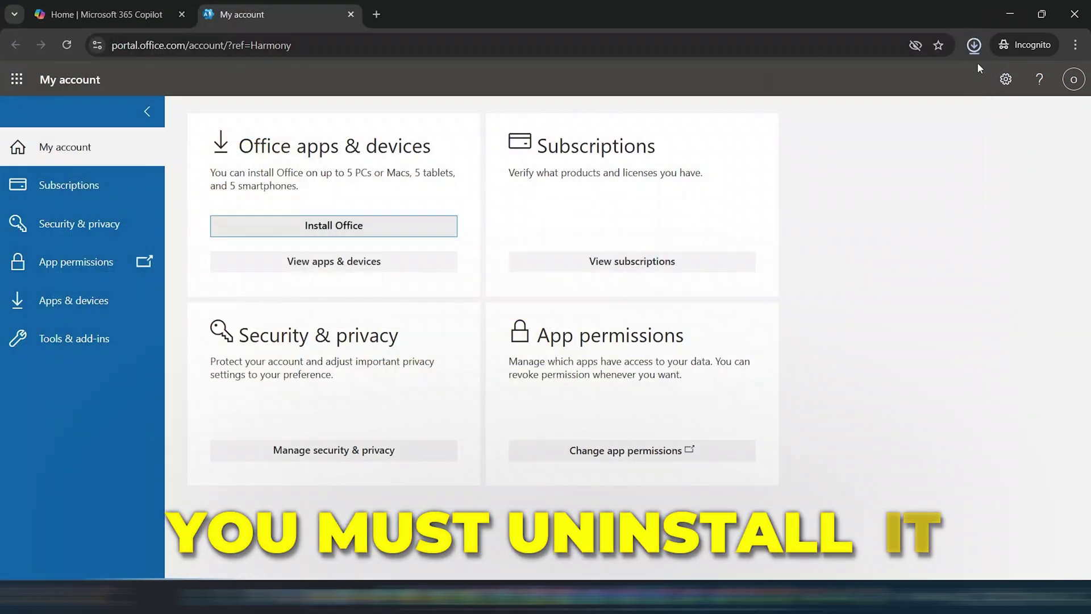
{"action": "left_click", "coordinate": [972, 50]}
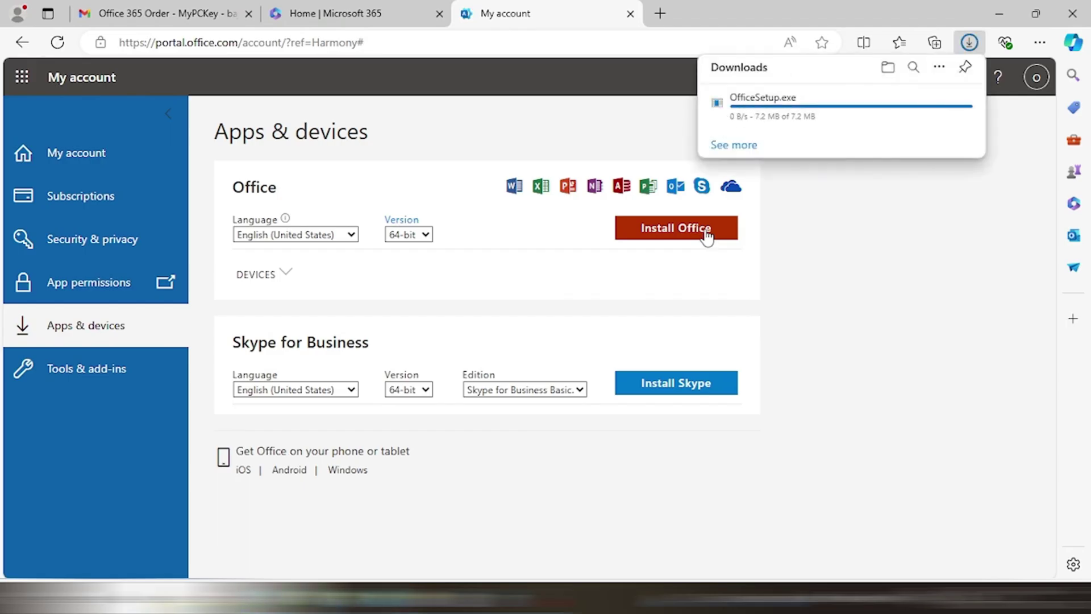
Run the downloaded OfficeSetup.exe from Edge's downloads and begin the Office activation sign-in
{"action": "left_click", "coordinate": [287, 272]}
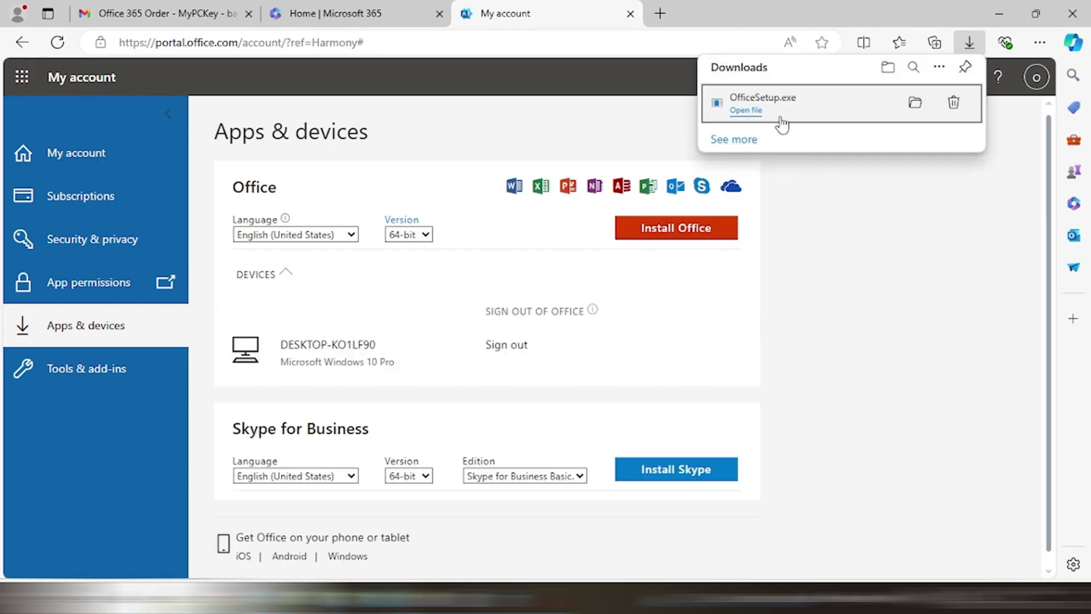
{"action": "left_click", "coordinate": [758, 111]}
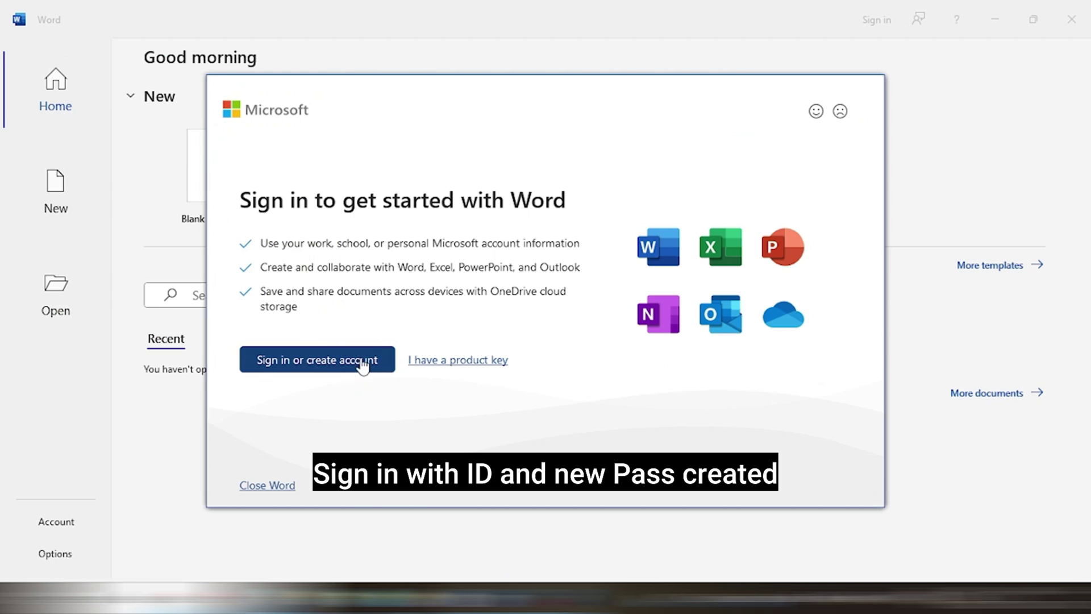
{"action": "left_click", "coordinate": [364, 358]}
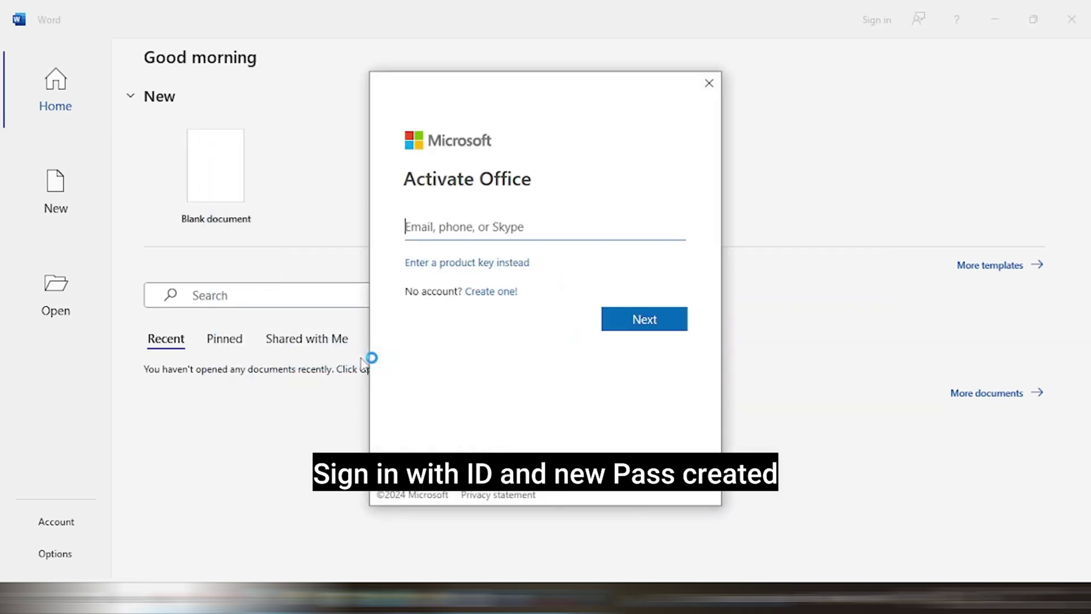
Activate Office by signing in with the account email and new password, staying signed in to all apps
{"action": "key", "text": "ctrl+v"}
{"action": "left_click", "coordinate": [650, 332]}
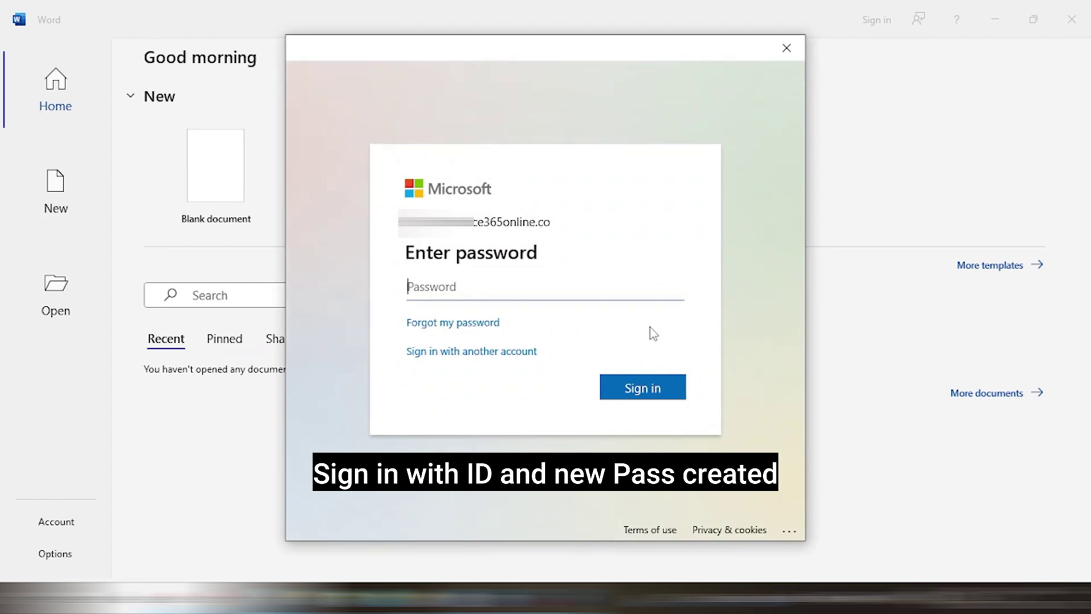
{"action": "type", "text": "*************"}
{"action": "left_click", "coordinate": [641, 387]}
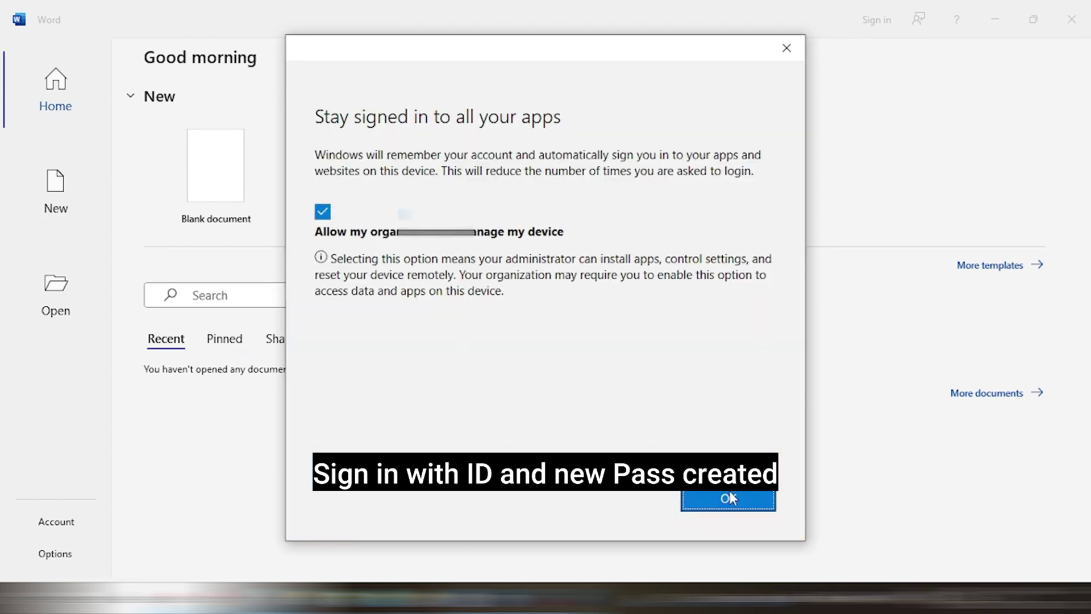
{"action": "left_click", "coordinate": [729, 498]}
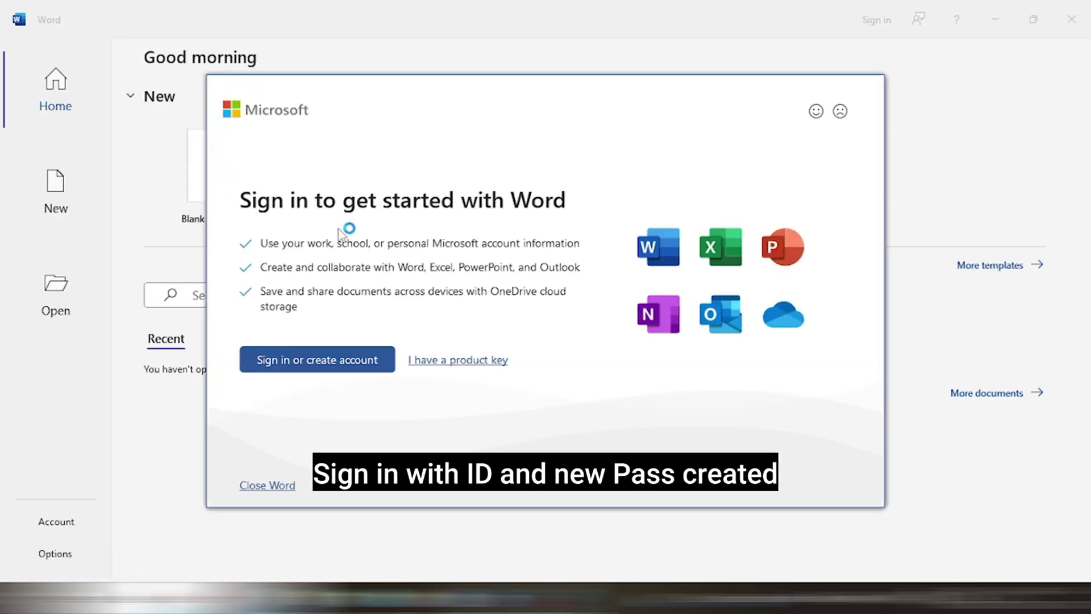
Sign in again with the account email and new password to get started with Word
{"action": "left_click", "coordinate": [363, 366]}
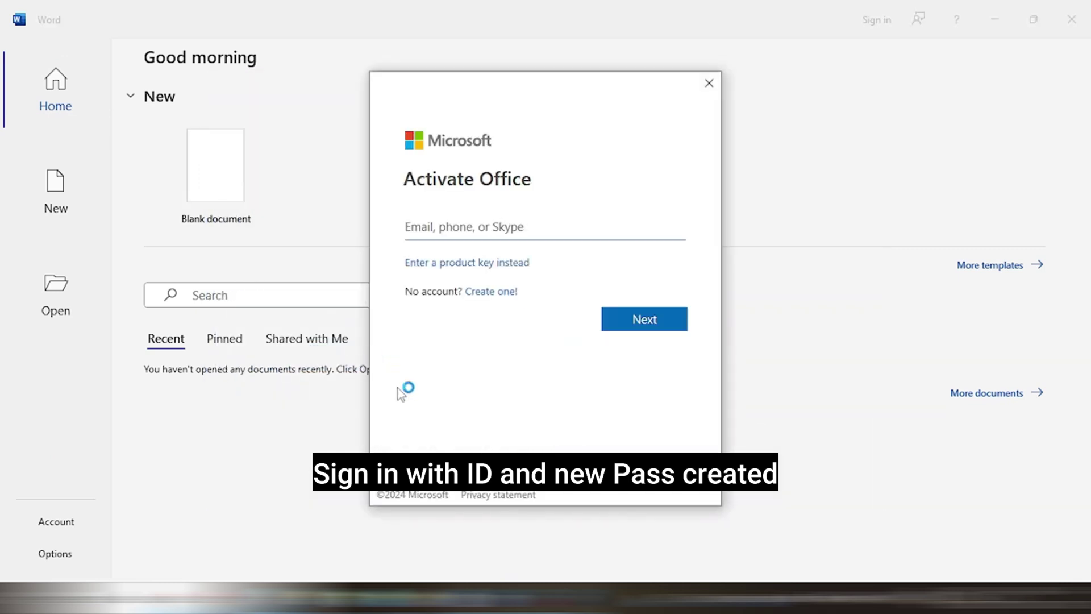
{"action": "key", "text": "ctrl+v"}
{"action": "left_click", "coordinate": [645, 328]}
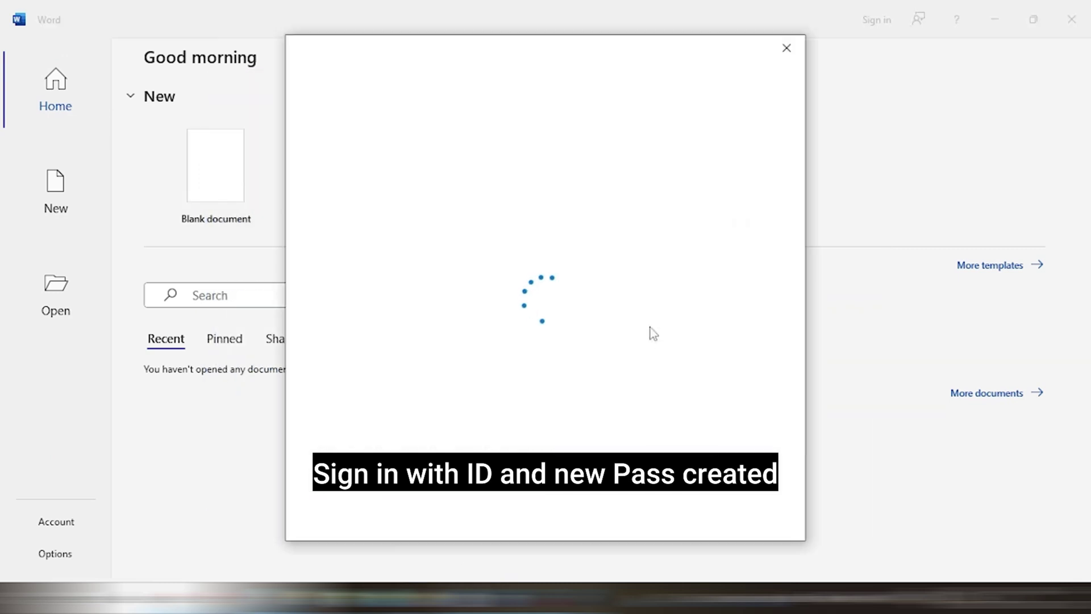
{"action": "type", "text": "•••••••••••"}
{"action": "left_click", "coordinate": [640, 386]}
{"action": "left_click", "coordinate": [730, 500]}
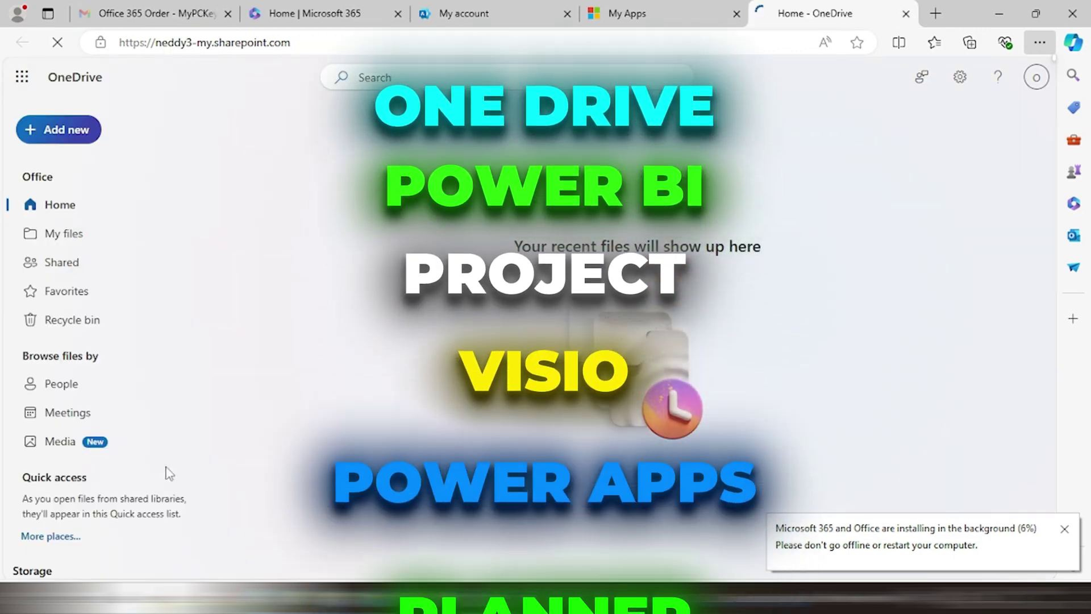
Open OneDrive's Largest files page from the '< 0.1 GB used' storage link
{"action": "scroll", "coordinate": [163, 475], "scroll_direction": "down", "scroll_amount": 1}
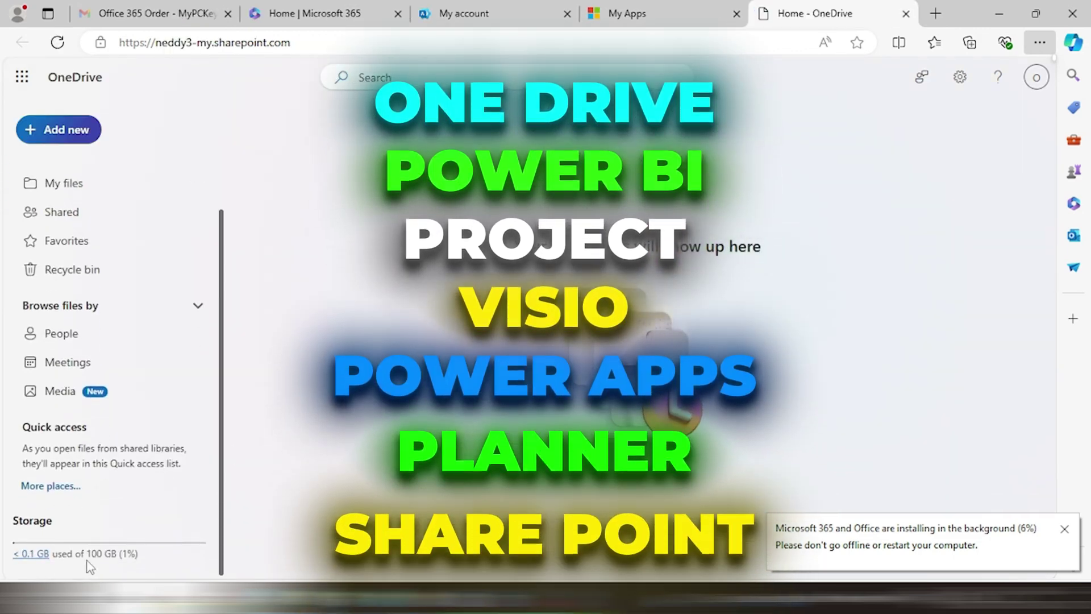
{"action": "left_click", "coordinate": [41, 557]}
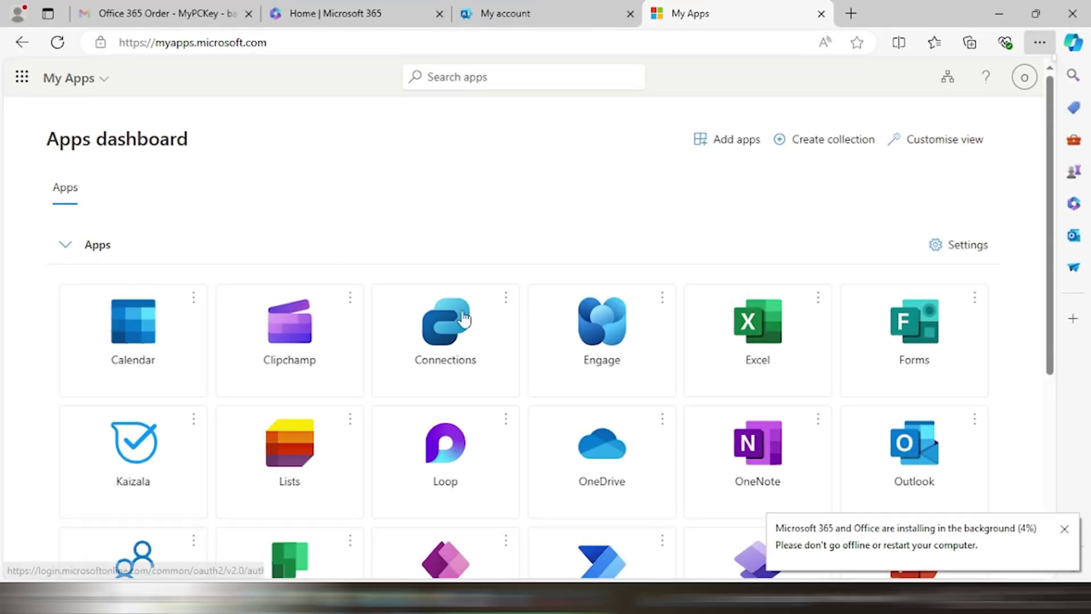
Open OneDrive from the My Apps dashboard and browse the full All apps list
{"action": "scroll", "coordinate": [672, 384], "scroll_direction": "down", "scroll_amount": 5}
{"action": "scroll", "coordinate": [674, 390], "scroll_direction": "up", "scroll_amount": 5}
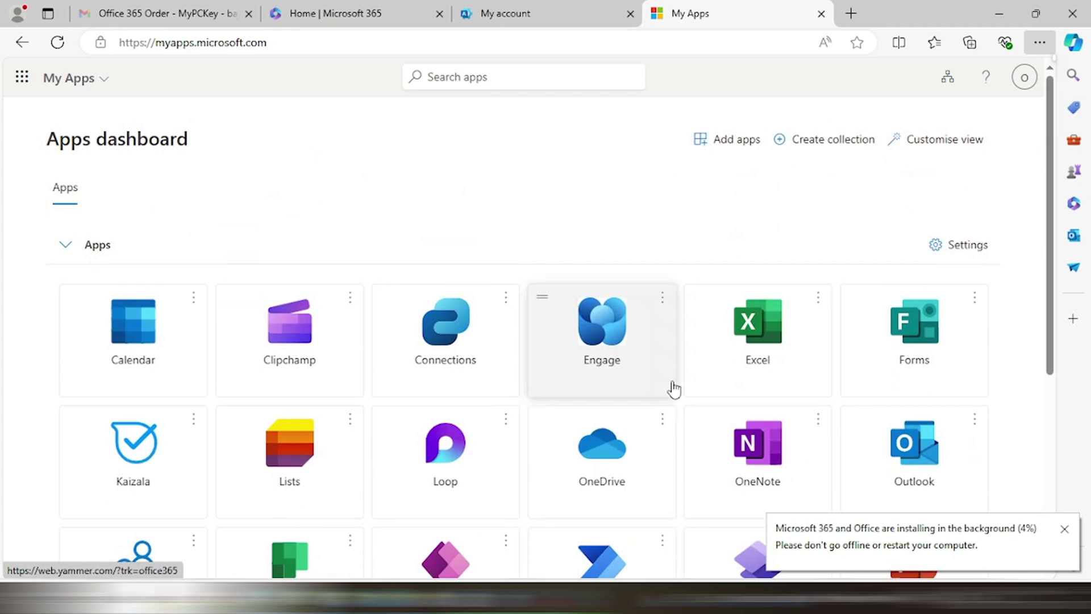
{"action": "left_click", "coordinate": [621, 452]}
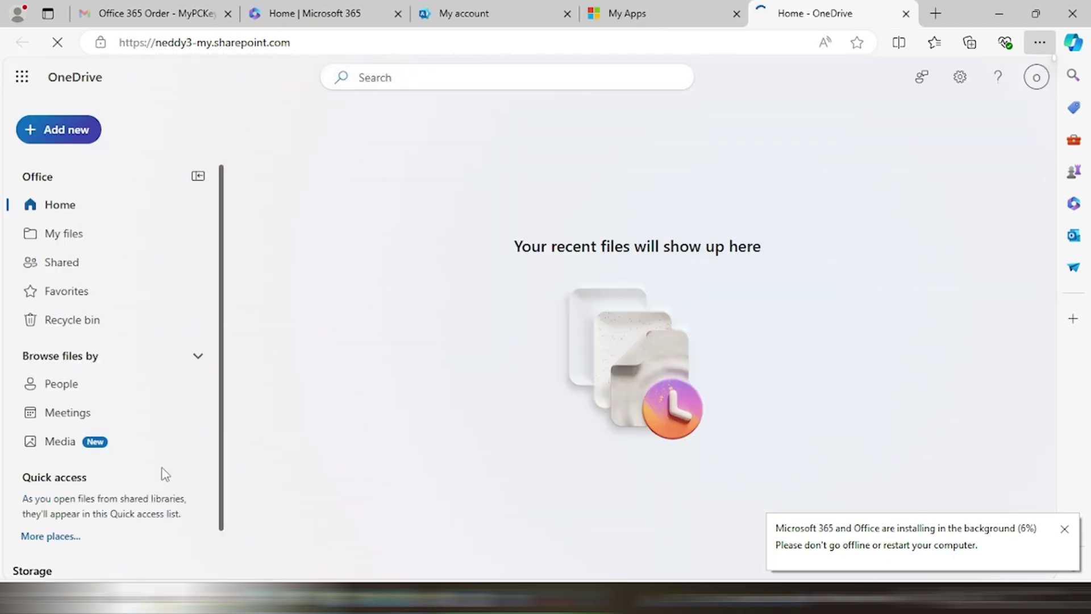
{"action": "scroll", "coordinate": [163, 471], "scroll_direction": "down", "scroll_amount": 2}
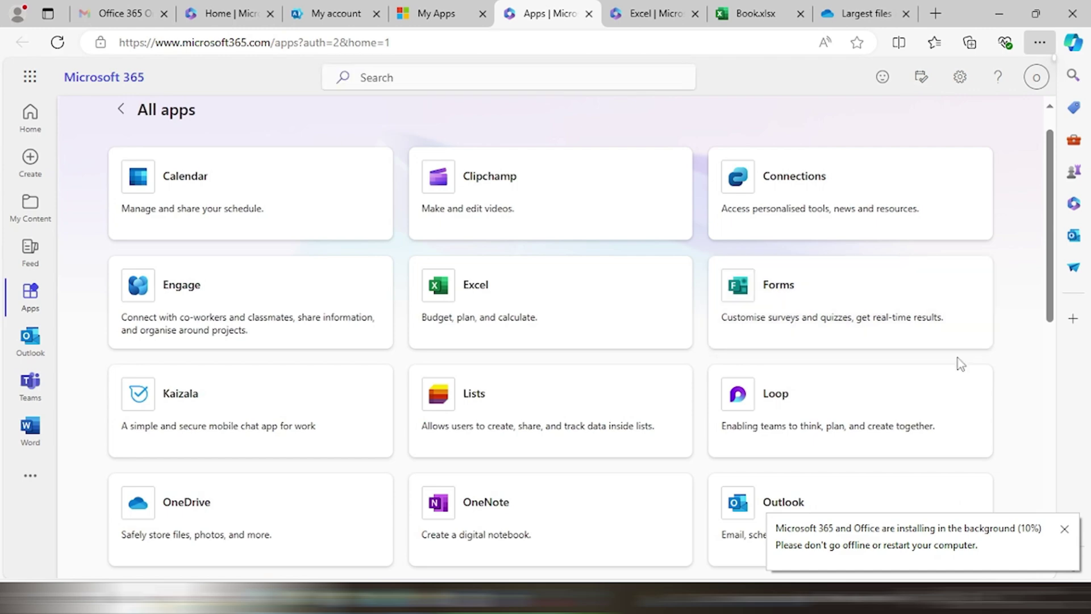
{"action": "scroll", "coordinate": [959, 364], "scroll_direction": "down", "scroll_amount": 2}
{"action": "scroll", "coordinate": [960, 363], "scroll_direction": "down", "scroll_amount": 6}
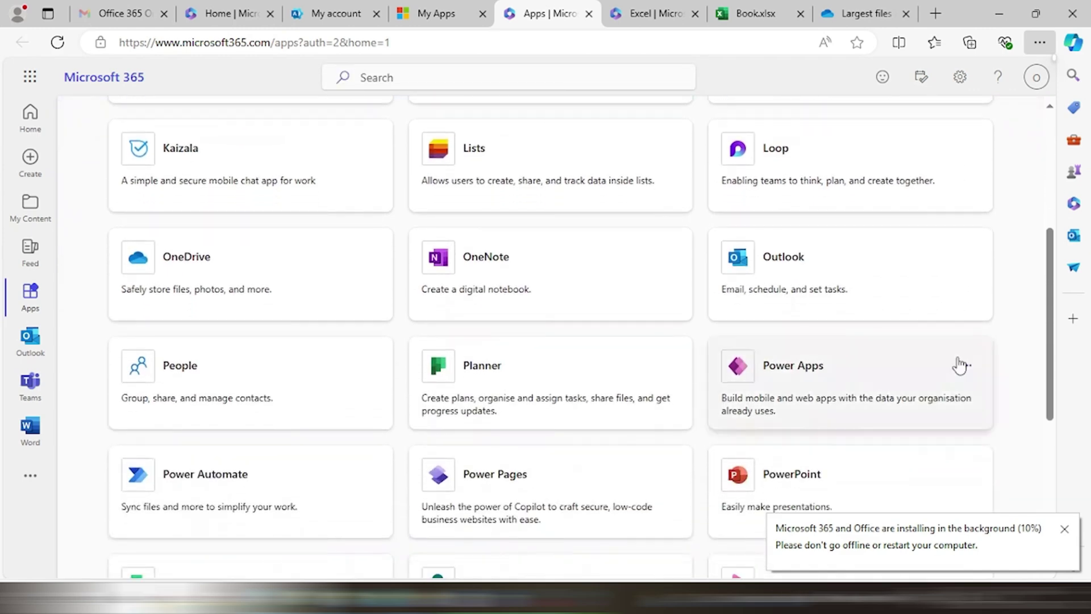
{"action": "scroll", "coordinate": [960, 364], "scroll_direction": "down", "scroll_amount": 2}
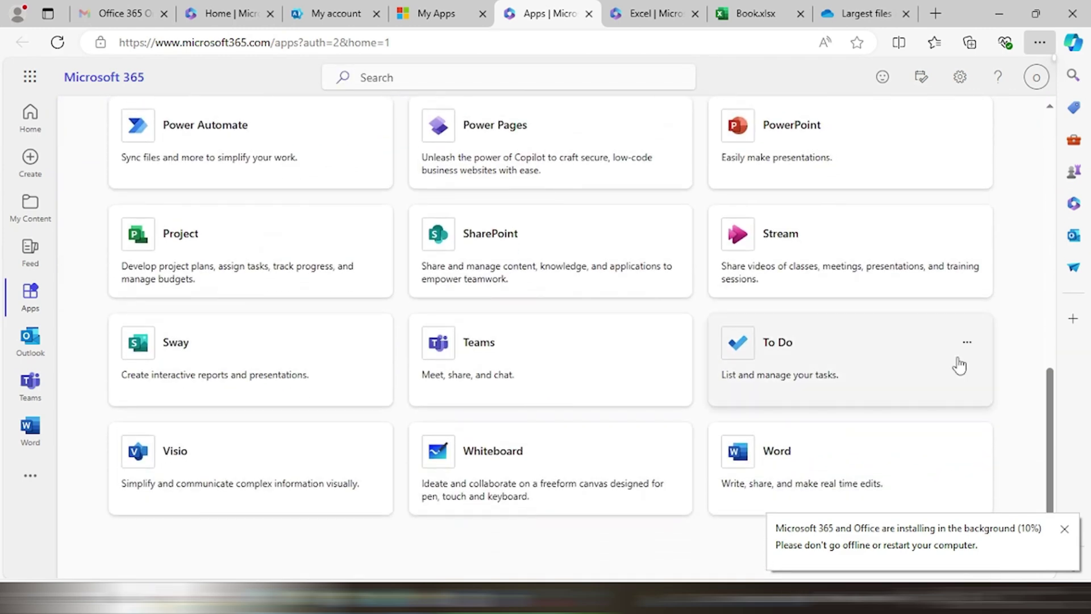